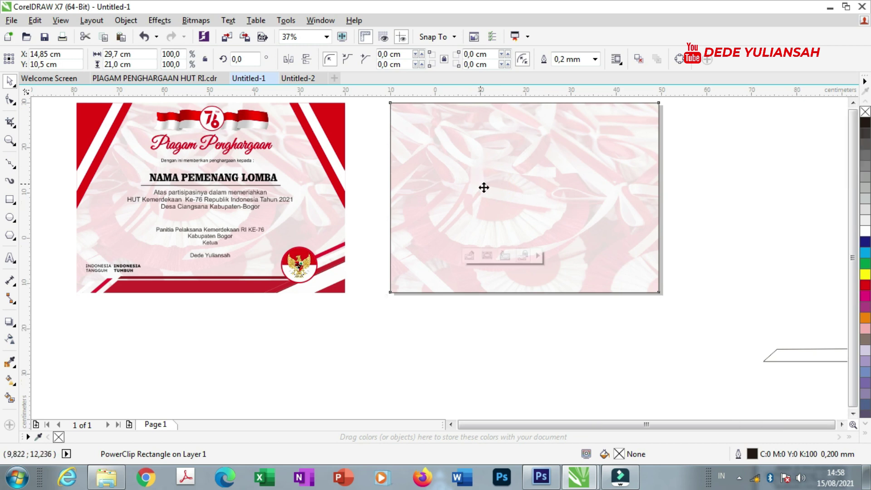
Step: Draw a rectangle about 6.3 × 11.7 cm over the upper-left corner ornament of the finished certificate
{"action": "scroll", "coordinate": [407, 141], "scroll_direction": "up", "scroll_amount": 2}
{"action": "left_click", "coordinate": [410, 110]}
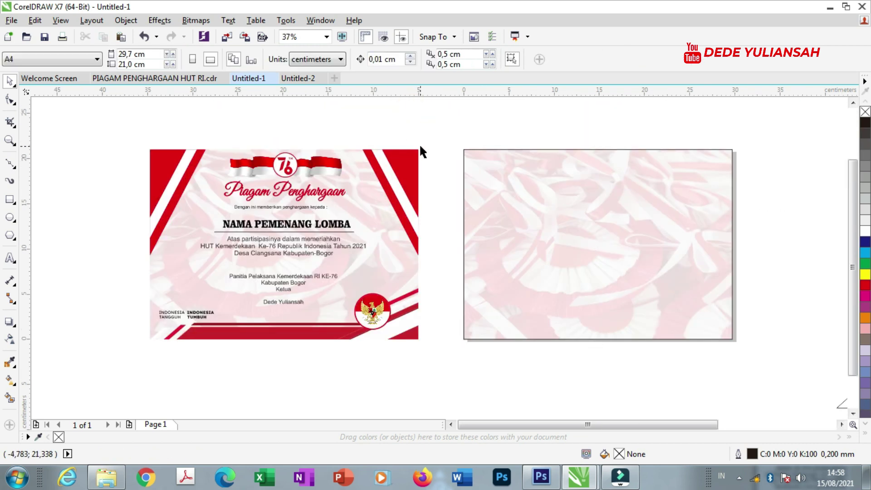
{"action": "scroll", "coordinate": [419, 143], "scroll_direction": "down", "scroll_amount": 2}
{"action": "scroll", "coordinate": [553, 158], "scroll_direction": "up", "scroll_amount": 2}
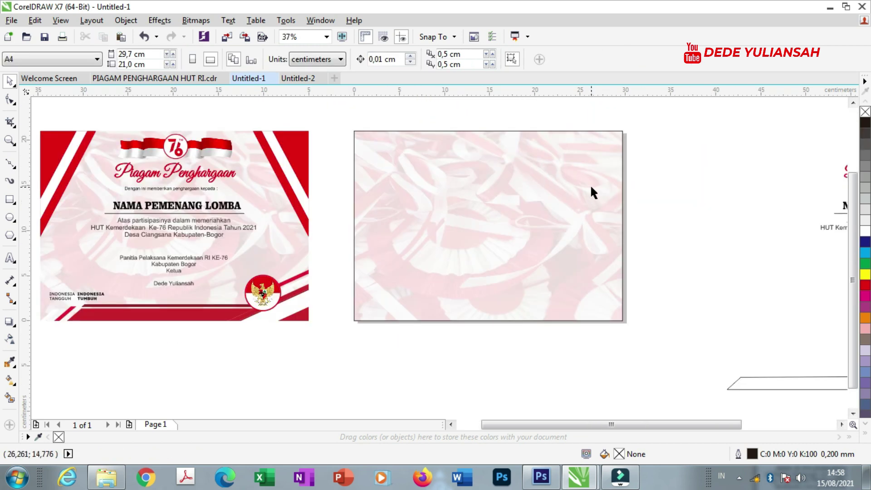
{"action": "scroll", "coordinate": [676, 184], "scroll_direction": "down", "scroll_amount": 1}
{"action": "scroll", "coordinate": [391, 167], "scroll_direction": "up", "scroll_amount": 2}
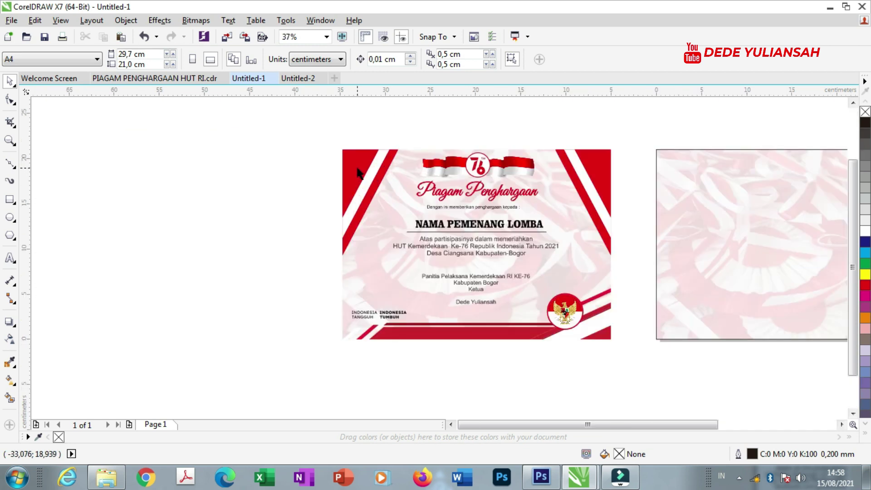
{"action": "left_click", "coordinate": [8, 201]}
{"action": "left_click_drag", "start_coordinate": [325, 129], "coordinate": [441, 337]}
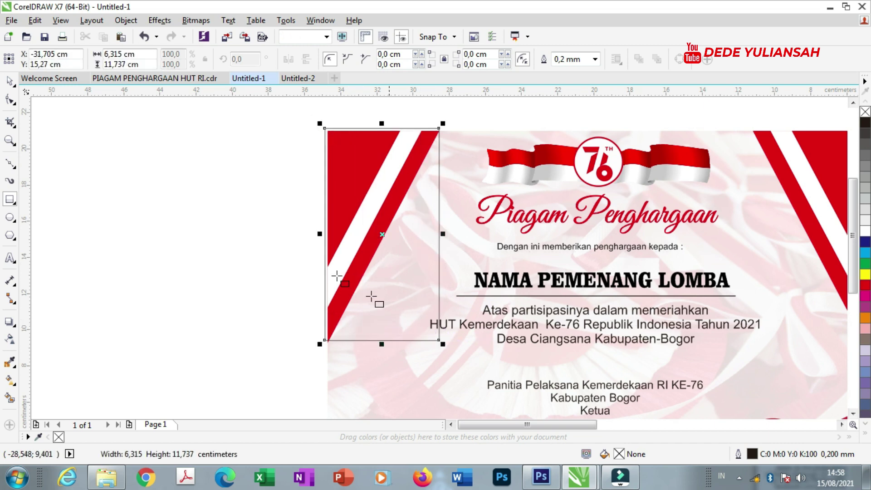
Step: Convert the new rectangle to curves
{"action": "left_click", "coordinate": [8, 82]}
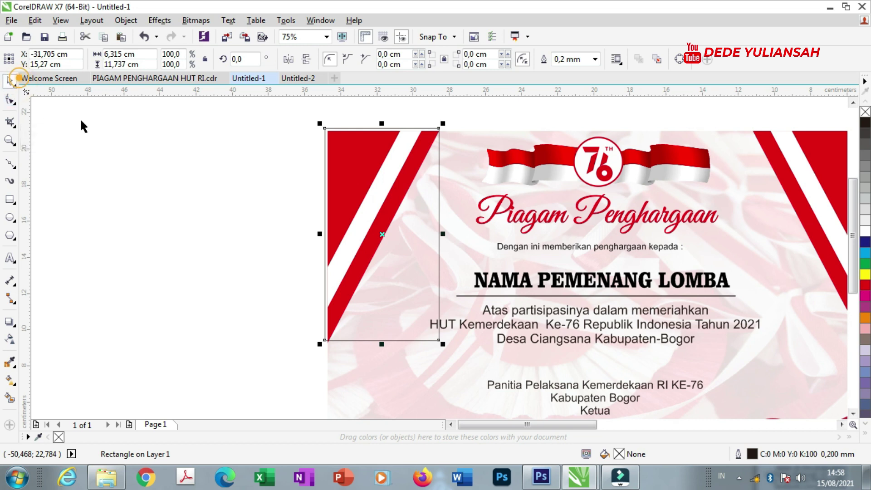
{"action": "left_click", "coordinate": [383, 246]}
{"action": "right_click", "coordinate": [382, 245]}
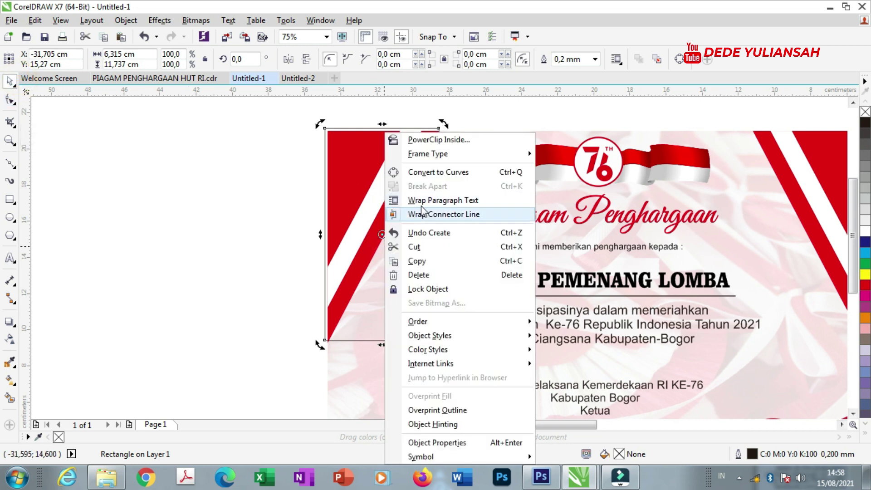
{"action": "left_click", "coordinate": [431, 172]}
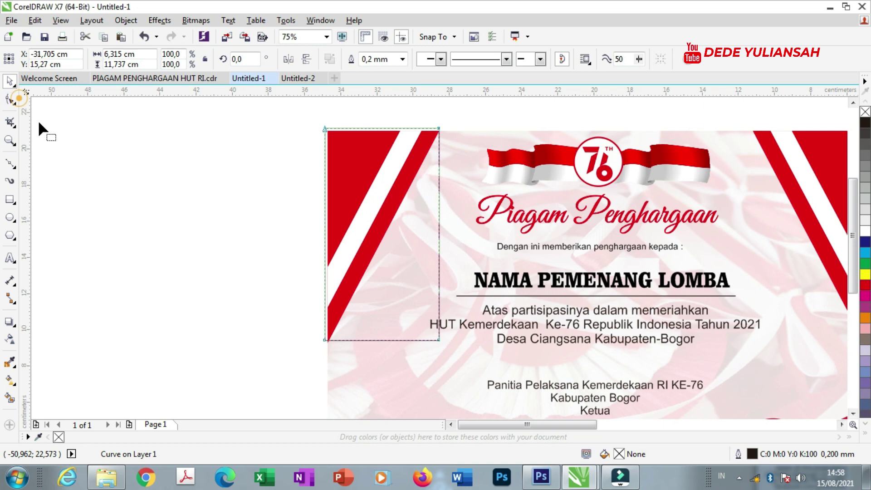
Step: Reshape the curve into a right triangle by moving its lower-right node onto the lower-left corner
{"action": "left_click", "coordinate": [10, 100]}
{"action": "scroll", "coordinate": [435, 337], "scroll_direction": "up", "scroll_amount": 2}
{"action": "scroll", "coordinate": [423, 345], "scroll_direction": "down", "scroll_amount": 1}
{"action": "left_click_drag", "start_coordinate": [421, 356], "coordinate": [194, 356]}
{"action": "scroll", "coordinate": [228, 356], "scroll_direction": "down", "scroll_amount": 1}
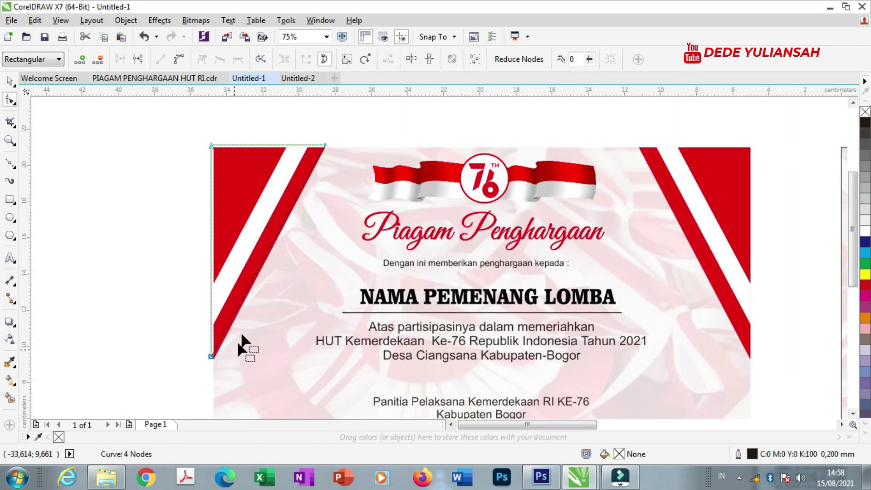
Step: Move the triangle so its upper-left corner matches the upper-left corner of the certificate ornament
{"action": "scroll", "coordinate": [313, 132], "scroll_direction": "up", "scroll_amount": 1}
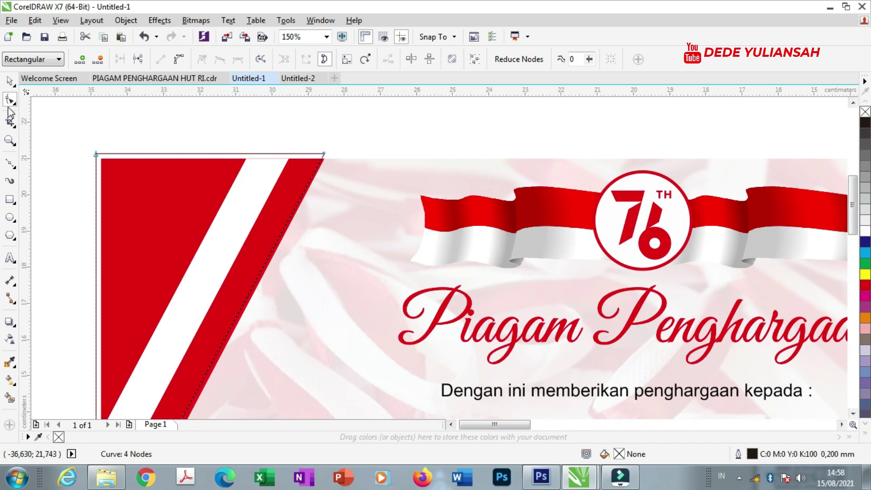
{"action": "left_click", "coordinate": [10, 82]}
{"action": "scroll", "coordinate": [113, 156], "scroll_direction": "up", "scroll_amount": 1}
{"action": "left_click_drag", "start_coordinate": [120, 188], "coordinate": [135, 202]}
{"action": "scroll", "coordinate": [305, 145], "scroll_direction": "down", "scroll_amount": 3}
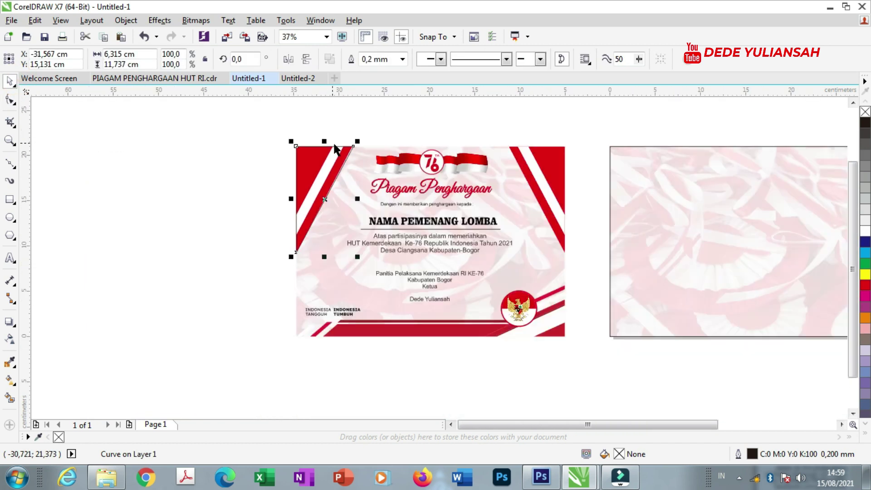
{"action": "scroll", "coordinate": [286, 251], "scroll_direction": "up", "scroll_amount": 3}
{"action": "scroll", "coordinate": [304, 250], "scroll_direction": "down", "scroll_amount": 3}
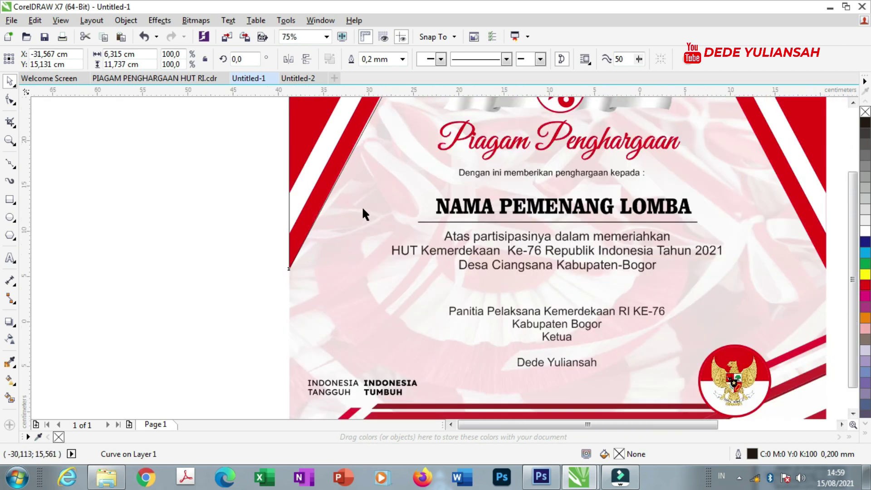
Step: Move the triangle's upper-right node to the outer edge of the ornament's red stripe so the slanted sides coincide
{"action": "scroll", "coordinate": [375, 120], "scroll_direction": "up", "scroll_amount": 3}
{"action": "left_click", "coordinate": [10, 98]}
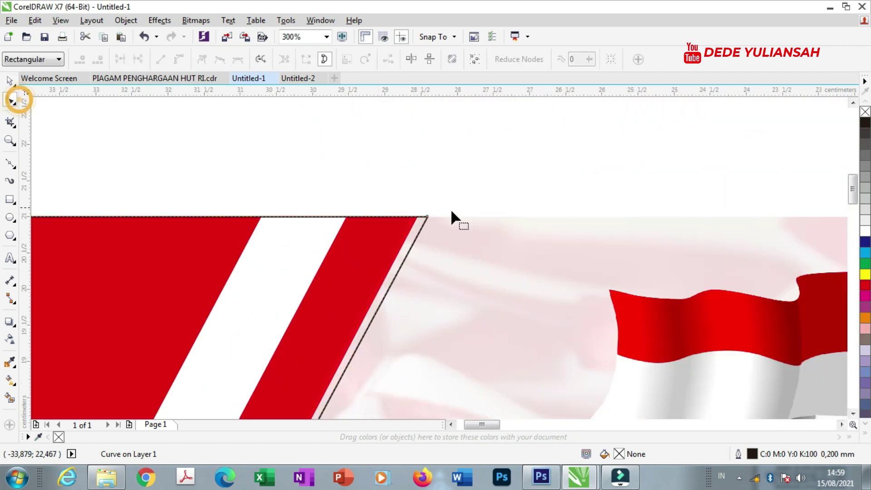
{"action": "scroll", "coordinate": [420, 217], "scroll_direction": "up", "scroll_amount": 2}
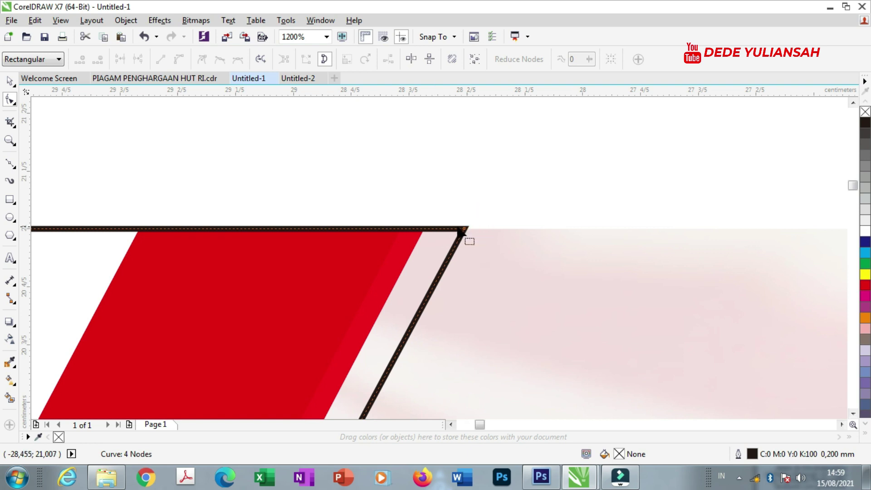
{"action": "left_click", "coordinate": [465, 229]}
{"action": "left_click_drag", "start_coordinate": [465, 229], "coordinate": [425, 232]}
{"action": "scroll", "coordinate": [447, 203], "scroll_direction": "down", "scroll_amount": 3}
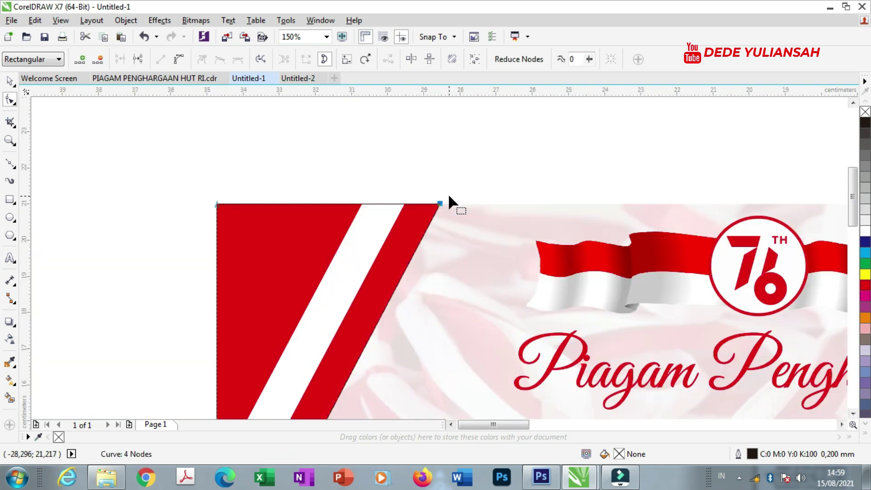
{"action": "scroll", "coordinate": [448, 193], "scroll_direction": "down", "scroll_amount": 2}
{"action": "left_click", "coordinate": [10, 82]}
{"action": "left_click", "coordinate": [278, 192]}
{"action": "left_click_drag", "start_coordinate": [428, 233], "coordinate": [258, 233]}
{"action": "key", "text": "ctrl+z"}
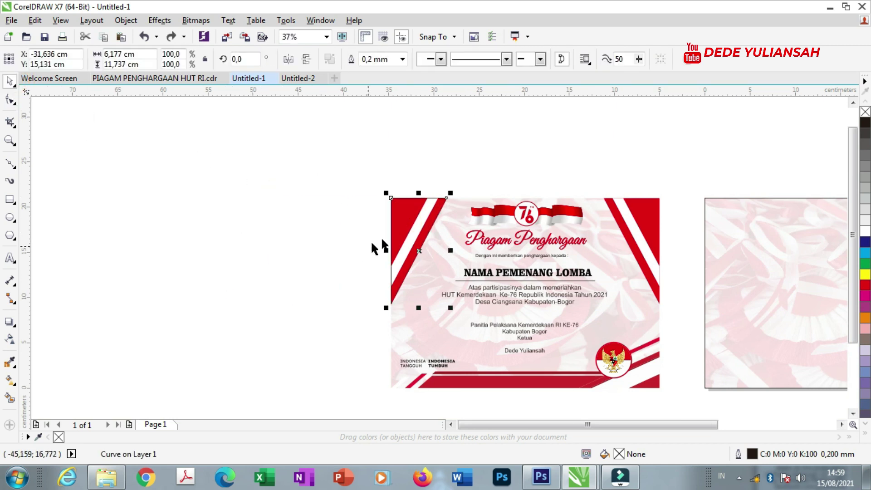
{"action": "left_click_drag", "start_coordinate": [410, 234], "coordinate": [297, 234]}
{"action": "key", "text": "ctrl+z"}
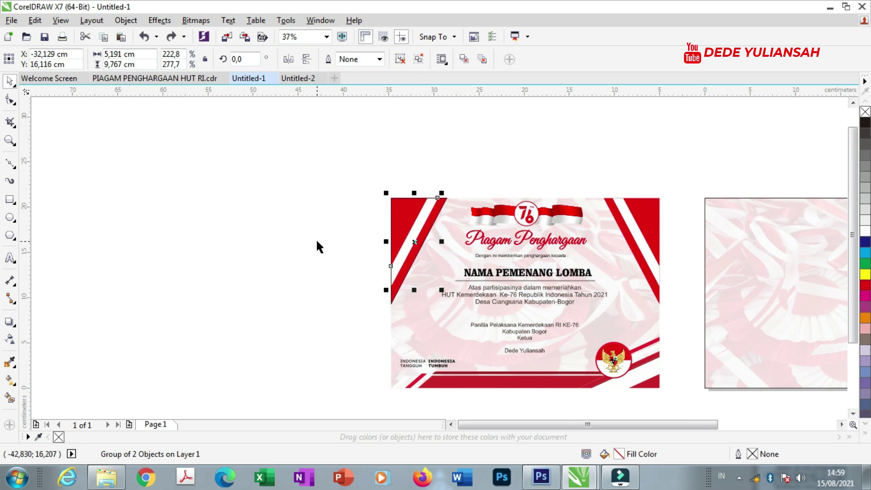
Step: Move the outlined triangle to the empty area left of the certificate and fill it with red
{"action": "left_click", "coordinate": [317, 241]}
{"action": "left_click", "coordinate": [433, 213]}
{"action": "left_click_drag", "start_coordinate": [394, 209], "coordinate": [301, 210]}
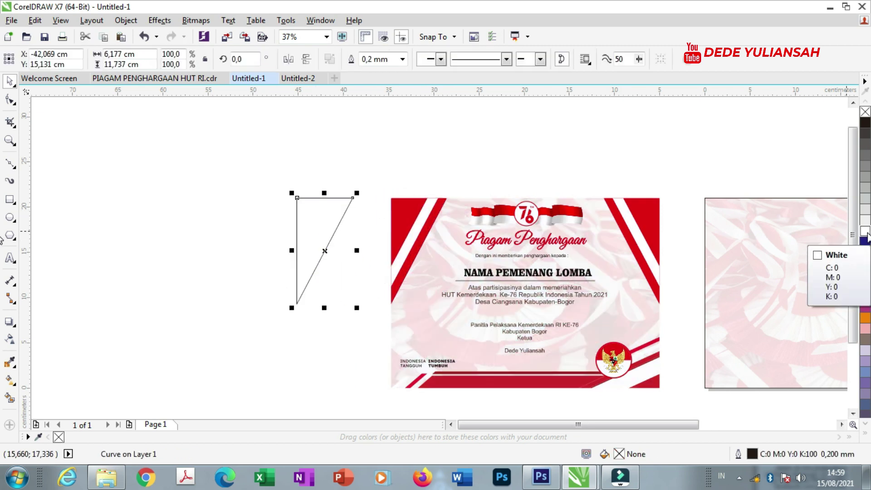
{"action": "left_click", "coordinate": [865, 231]}
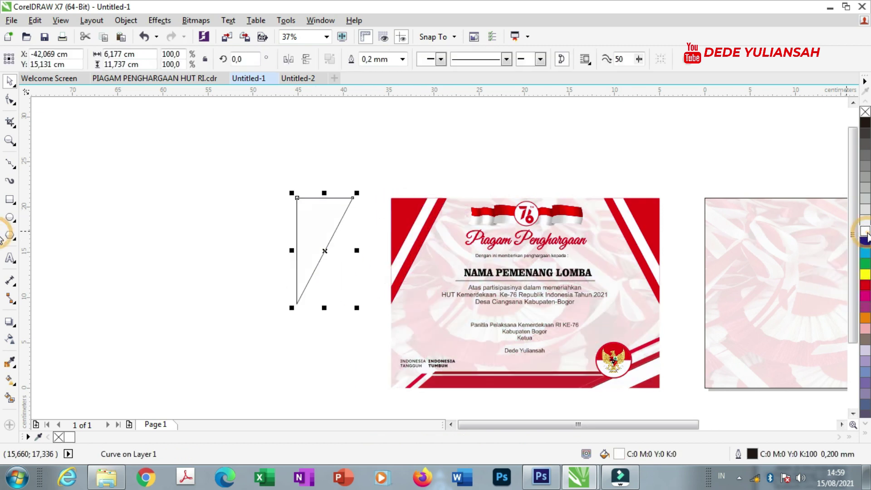
{"action": "left_click", "coordinate": [865, 284]}
{"action": "scroll", "coordinate": [414, 151], "scroll_direction": "up", "scroll_amount": 2}
{"action": "left_click", "coordinate": [393, 119]}
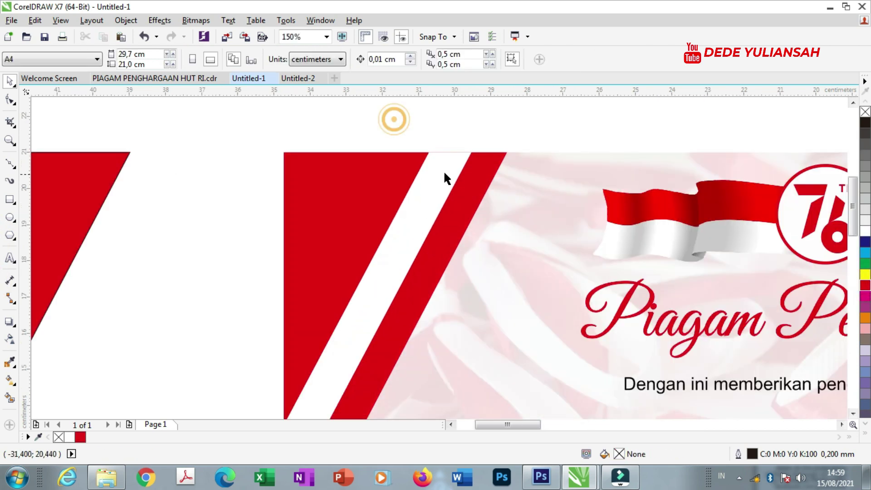
Step: Trace the ornament's white diagonal stripe with the Bezier tool as a closed four-corner shape about 5.2 × 9.8 cm
{"action": "scroll", "coordinate": [410, 180], "scroll_direction": "down", "scroll_amount": 2}
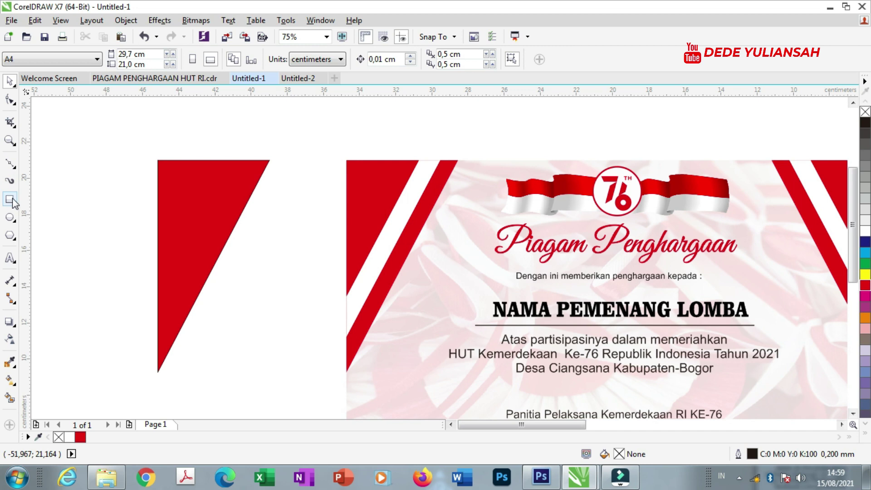
{"action": "left_click", "coordinate": [10, 165]}
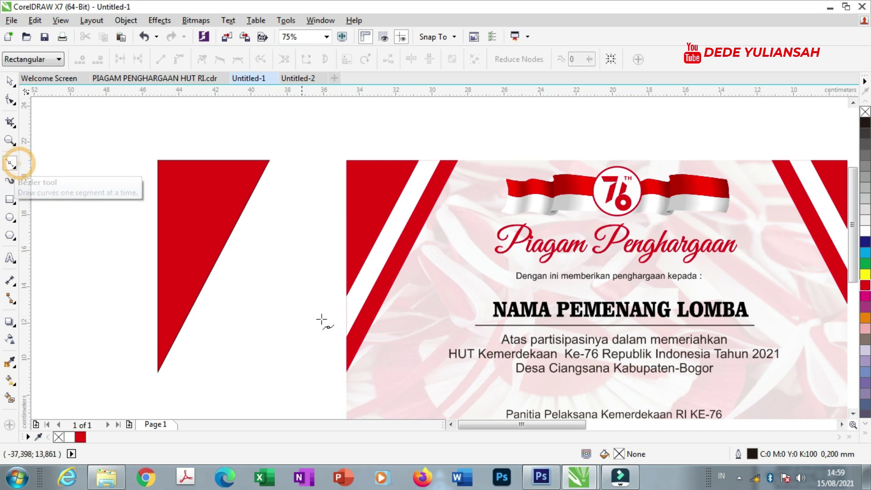
{"action": "scroll", "coordinate": [343, 313], "scroll_direction": "up", "scroll_amount": 2}
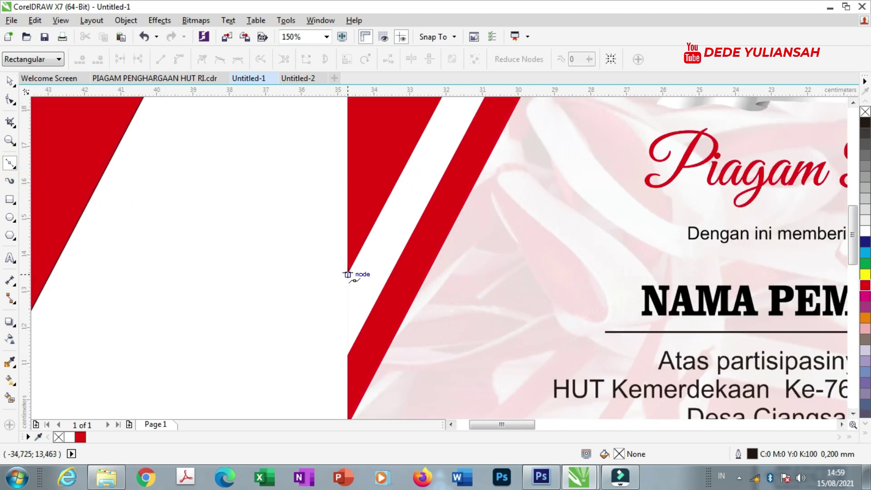
{"action": "scroll", "coordinate": [348, 274], "scroll_direction": "down", "scroll_amount": 4}
{"action": "scroll", "coordinate": [367, 231], "scroll_direction": "up", "scroll_amount": 4}
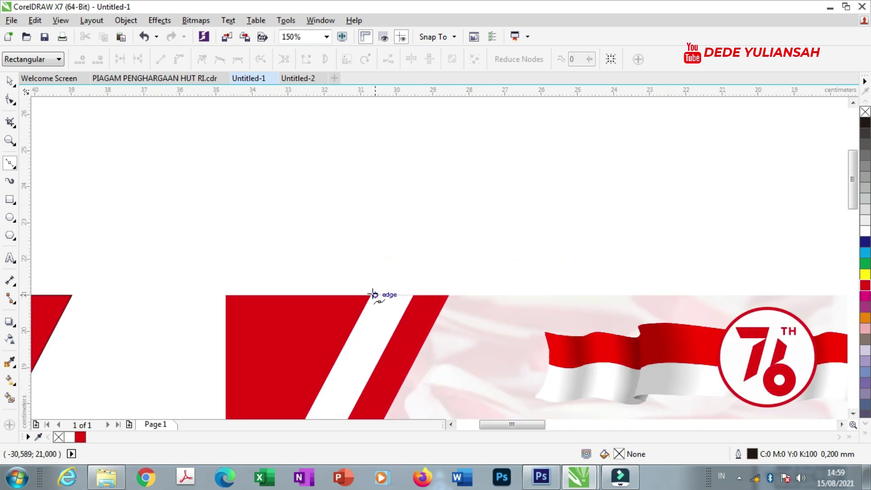
{"action": "left_click", "coordinate": [371, 294]}
{"action": "scroll", "coordinate": [369, 292], "scroll_direction": "up", "scroll_amount": 6}
{"action": "left_click", "coordinate": [534, 262]}
{"action": "scroll", "coordinate": [560, 200], "scroll_direction": "down", "scroll_amount": 8}
{"action": "scroll", "coordinate": [457, 376], "scroll_direction": "up", "scroll_amount": 6}
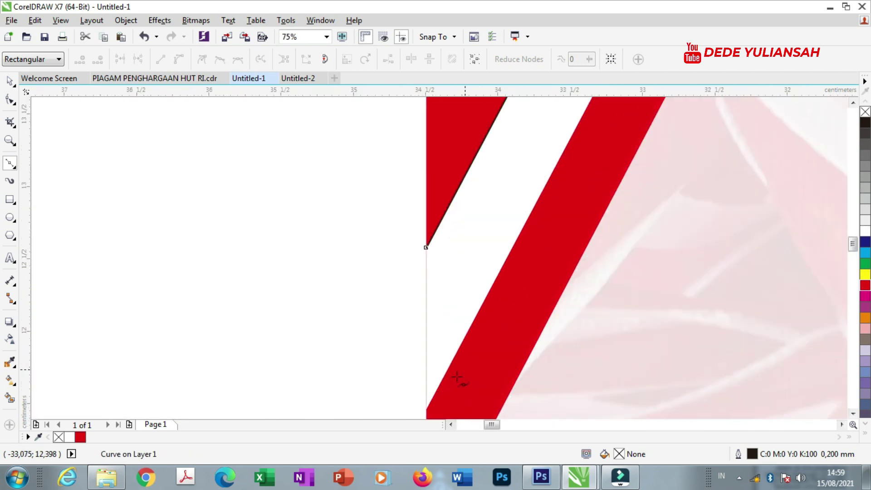
{"action": "scroll", "coordinate": [491, 287], "scroll_direction": "up", "scroll_amount": 1}
{"action": "scroll", "coordinate": [461, 347], "scroll_direction": "down", "scroll_amount": 2}
{"action": "left_click", "coordinate": [444, 366]}
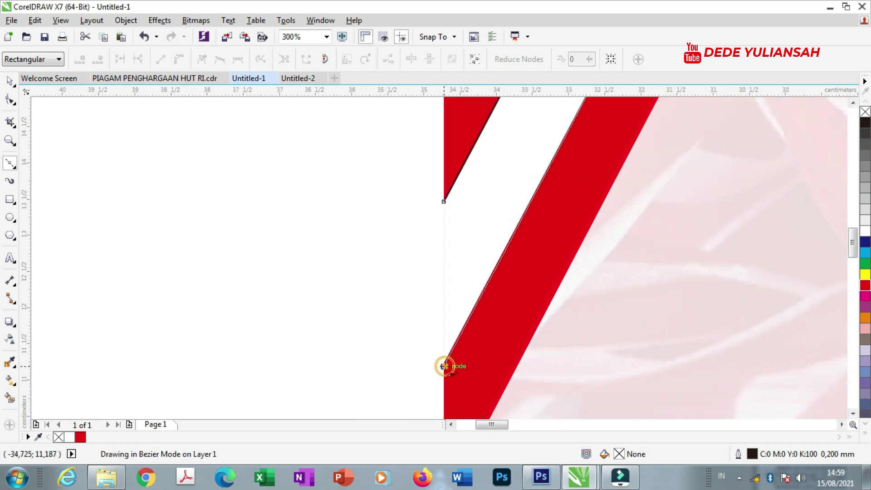
{"action": "left_click", "coordinate": [443, 199]}
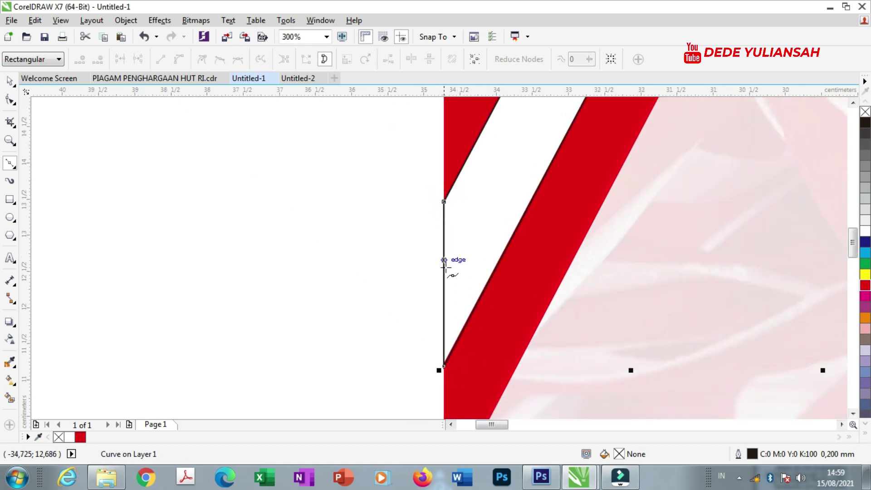
{"action": "scroll", "coordinate": [443, 259], "scroll_direction": "down", "scroll_amount": 6}
Step: Move the red triangle onto the certificate's upper-left ornament and align their right edges
{"action": "left_click", "coordinate": [10, 81]}
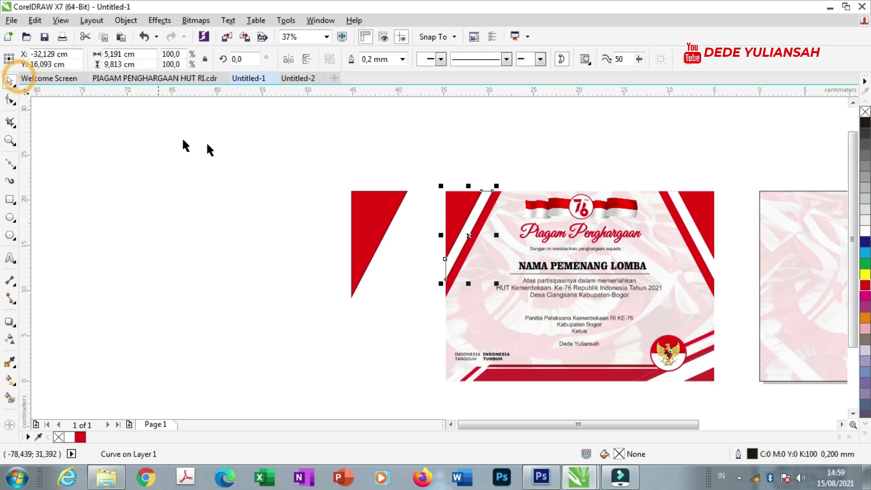
{"action": "left_click", "coordinate": [191, 148]}
{"action": "scroll", "coordinate": [419, 199], "scroll_direction": "up", "scroll_amount": 4}
{"action": "left_click_drag", "start_coordinate": [246, 212], "coordinate": [530, 213]}
{"action": "left_click", "coordinate": [662, 216], "text": "shift"}
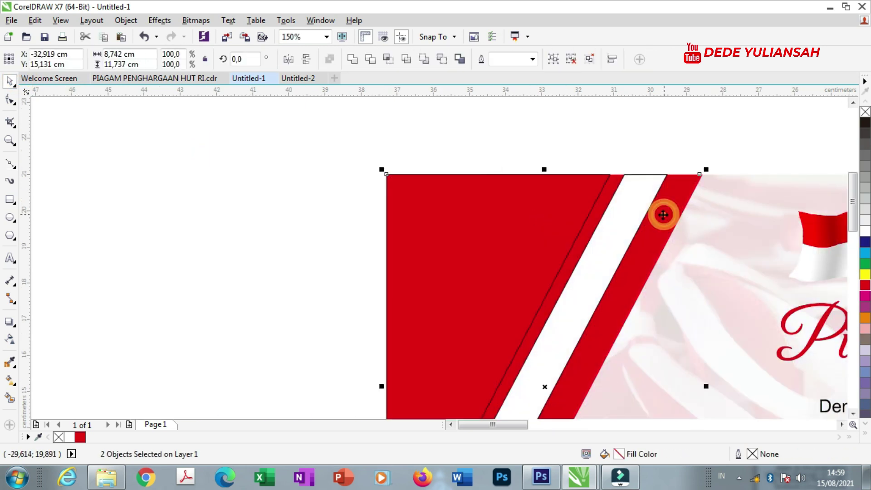
{"action": "key", "text": "r"}
{"action": "left_click", "coordinate": [350, 152]}
Step: Fill the traced stripe with white and move it together with the red triangle to the empty area left of the certificate
{"action": "left_click", "coordinate": [638, 213]}
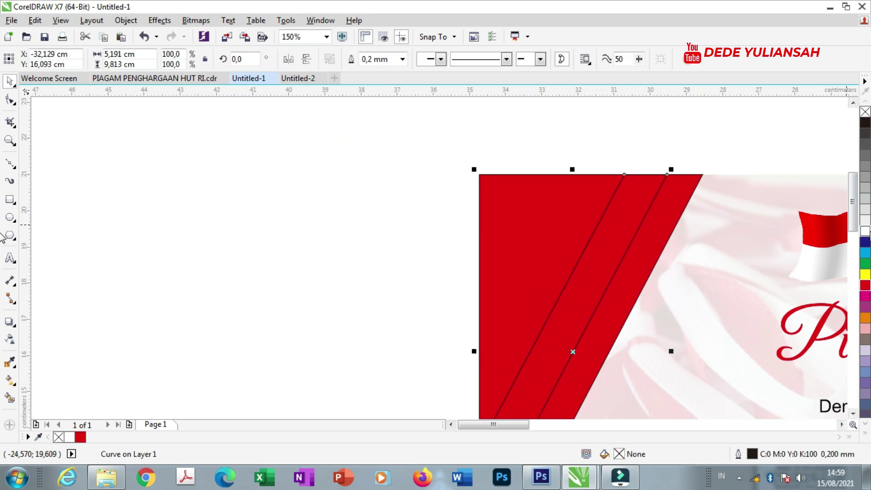
{"action": "left_click", "coordinate": [865, 231]}
{"action": "scroll", "coordinate": [441, 136], "scroll_direction": "down", "scroll_amount": 1}
{"action": "left_click_drag", "start_coordinate": [382, 139], "coordinate": [474, 259]}
{"action": "left_click", "coordinate": [461, 202]}
{"action": "left_click", "coordinate": [508, 223], "text": "shift"}
{"action": "left_click_drag", "start_coordinate": [508, 223], "coordinate": [313, 219]}
{"action": "scroll", "coordinate": [313, 219], "scroll_direction": "down", "scroll_amount": 1}
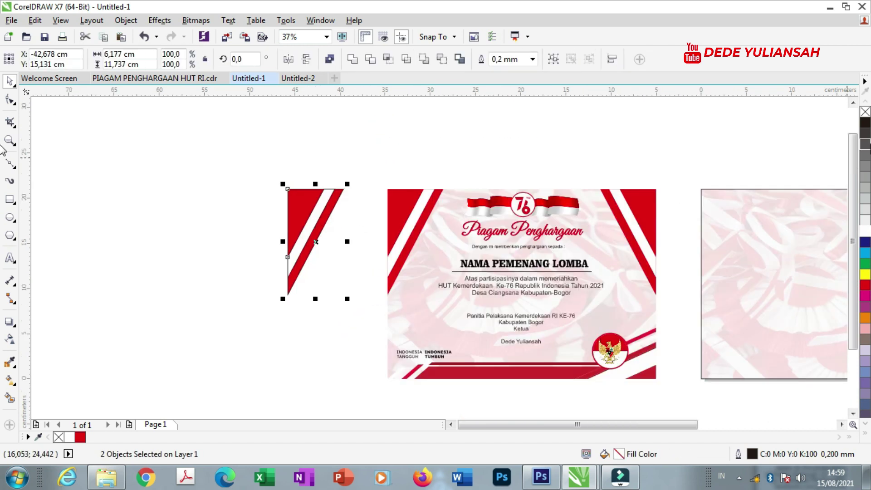
Step: Remove the outlines of the triangle and stripe and move both to the upper-left corner of the blank certificate page
{"action": "right_click", "coordinate": [865, 113]}
{"action": "left_click_drag", "start_coordinate": [223, 170], "coordinate": [348, 304]}
{"action": "left_click_drag", "start_coordinate": [314, 239], "coordinate": [750, 241]}
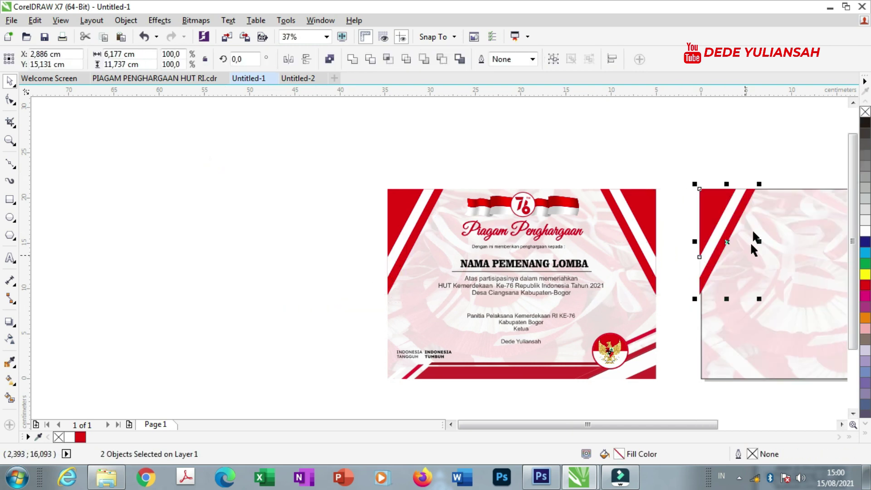
{"action": "scroll", "coordinate": [735, 210], "scroll_direction": "up", "scroll_amount": 1}
{"action": "scroll", "coordinate": [485, 207], "scroll_direction": "down", "scroll_amount": 1}
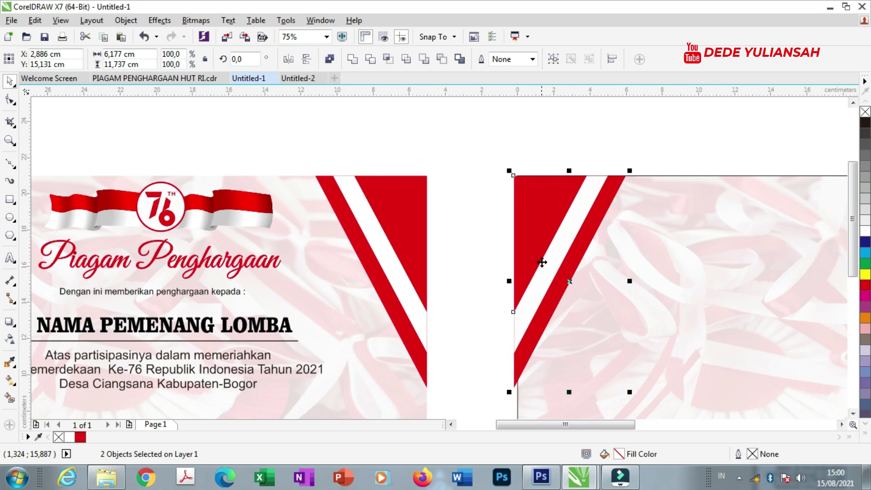
Step: Group the triangle with its stripe and align the group to the left edge of the page's background frame
{"action": "key", "text": "ctrl+g"}
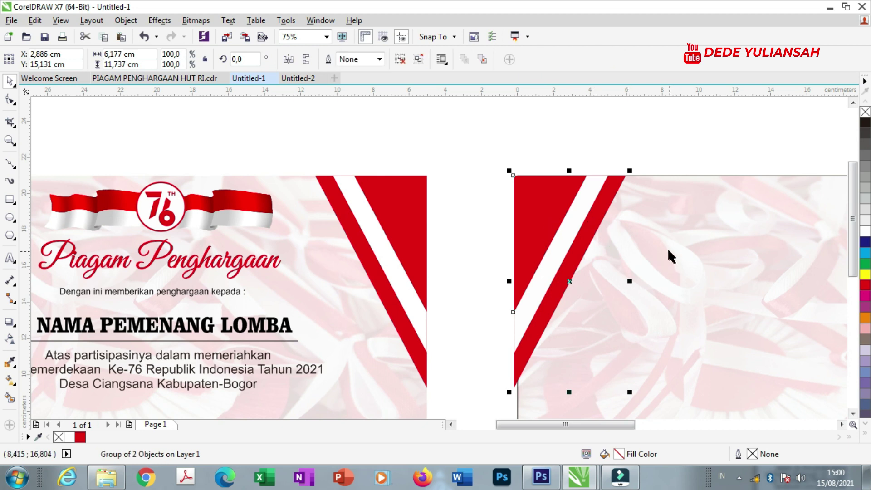
{"action": "left_click", "coordinate": [667, 248], "text": "shift"}
{"action": "key", "text": "l"}
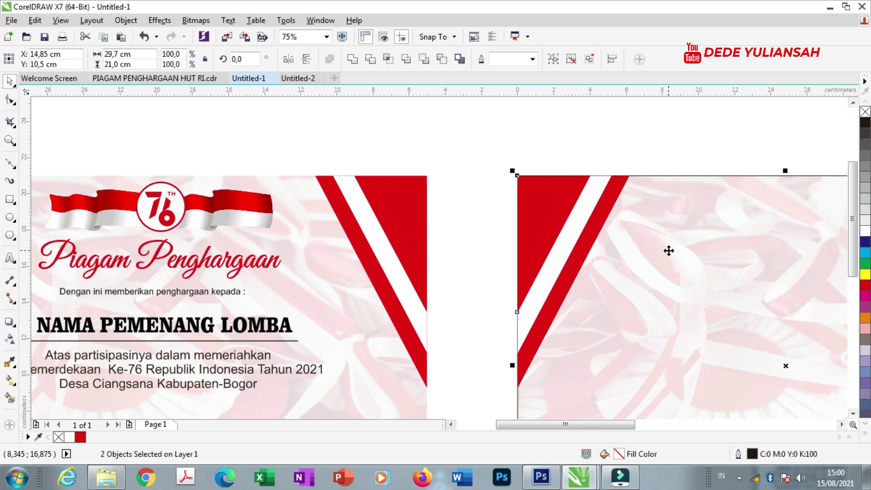
{"action": "left_click", "coordinate": [452, 193]}
{"action": "scroll", "coordinate": [539, 347], "scroll_direction": "up", "scroll_amount": 1}
{"action": "scroll", "coordinate": [427, 305], "scroll_direction": "down", "scroll_amount": 2}
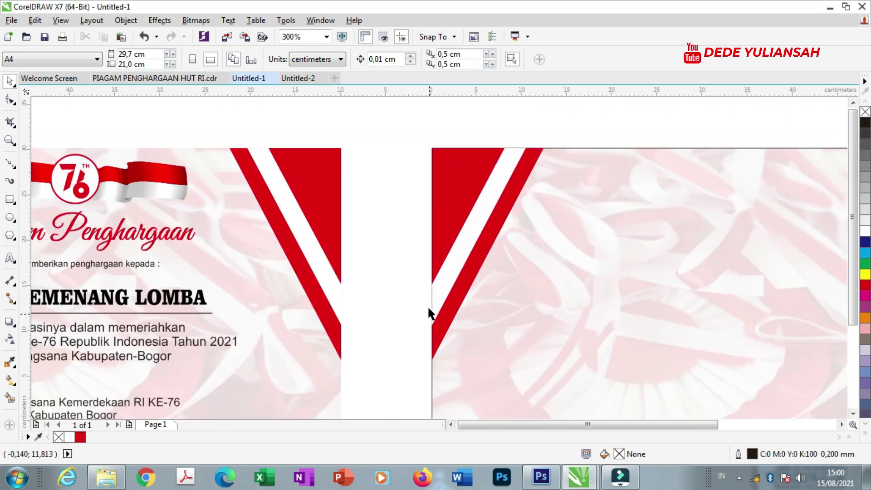
Step: Duplicate the corner ornament on the new page, mirror the copy horizontally and align it to the background frame's right edge
{"action": "left_click_drag", "start_coordinate": [415, 197], "coordinate": [553, 350]}
{"action": "left_click_drag", "start_coordinate": [472, 278], "coordinate": [601, 269]}
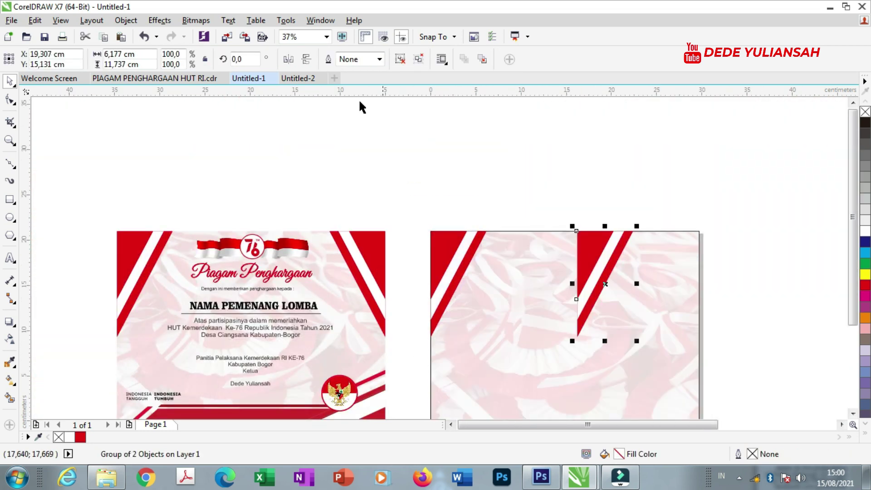
{"action": "left_click", "coordinate": [288, 62]}
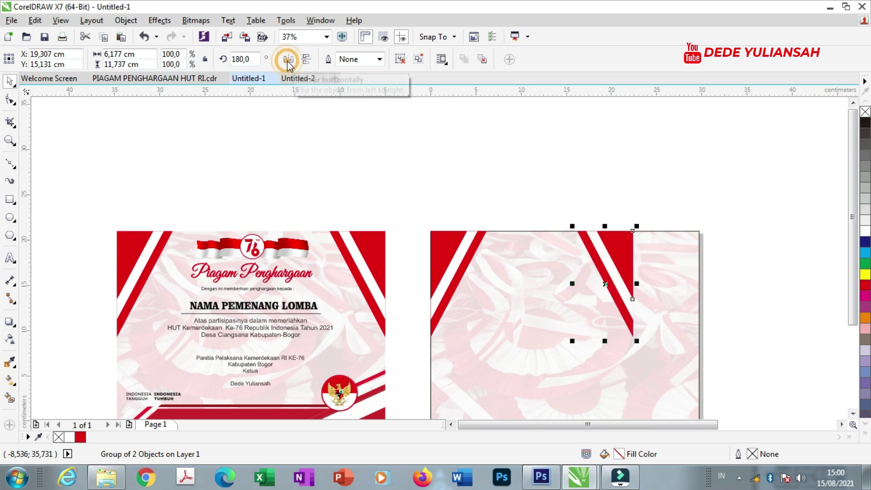
{"action": "left_click", "coordinate": [542, 255], "text": "shift"}
{"action": "key", "text": "r"}
{"action": "left_click", "coordinate": [590, 170]}
Step: Draw a rectangle about 26.75 by 1.34 cm over the wide red band along the reference certificate's bottom edge
{"action": "scroll", "coordinate": [535, 203], "scroll_direction": "down", "scroll_amount": 2}
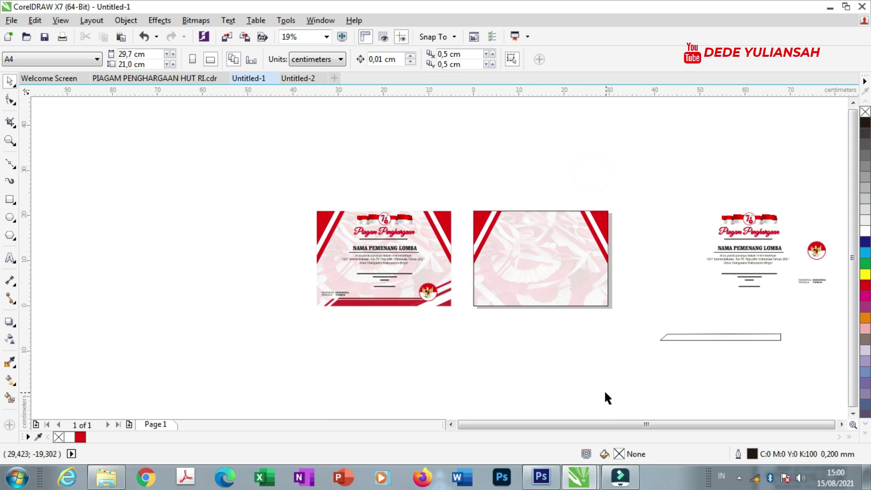
{"action": "scroll", "coordinate": [616, 385], "scroll_direction": "down", "scroll_amount": 2}
{"action": "scroll", "coordinate": [565, 349], "scroll_direction": "up", "scroll_amount": 2}
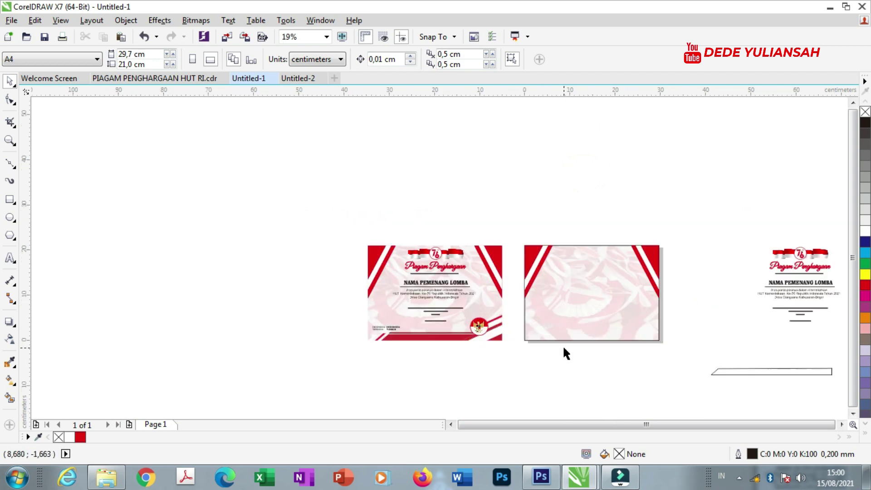
{"action": "scroll", "coordinate": [805, 273], "scroll_direction": "up", "scroll_amount": 2}
{"action": "scroll", "coordinate": [522, 238], "scroll_direction": "down", "scroll_amount": 2}
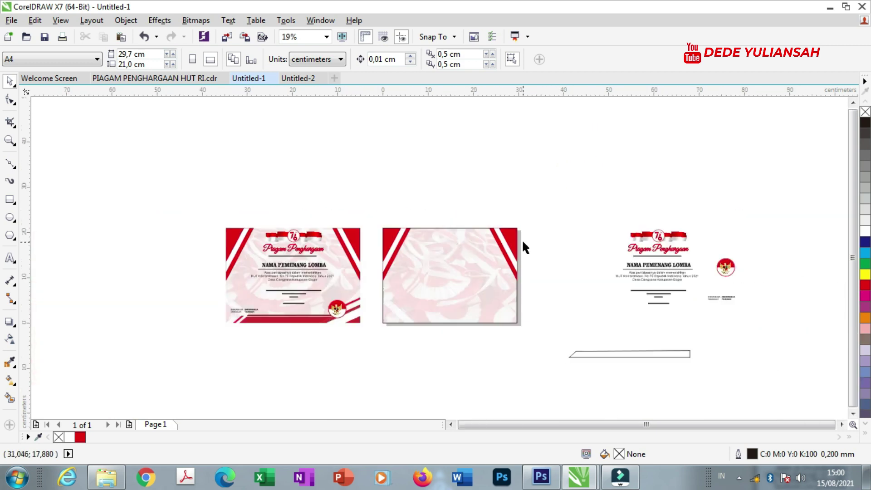
{"action": "scroll", "coordinate": [247, 318], "scroll_direction": "up", "scroll_amount": 4}
{"action": "scroll", "coordinate": [247, 317], "scroll_direction": "down", "scroll_amount": 2}
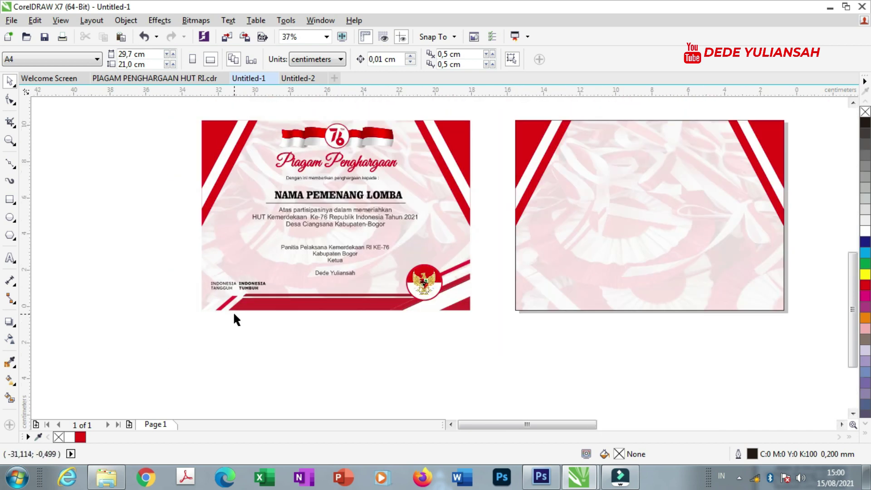
{"action": "scroll", "coordinate": [233, 311], "scroll_direction": "up", "scroll_amount": 2}
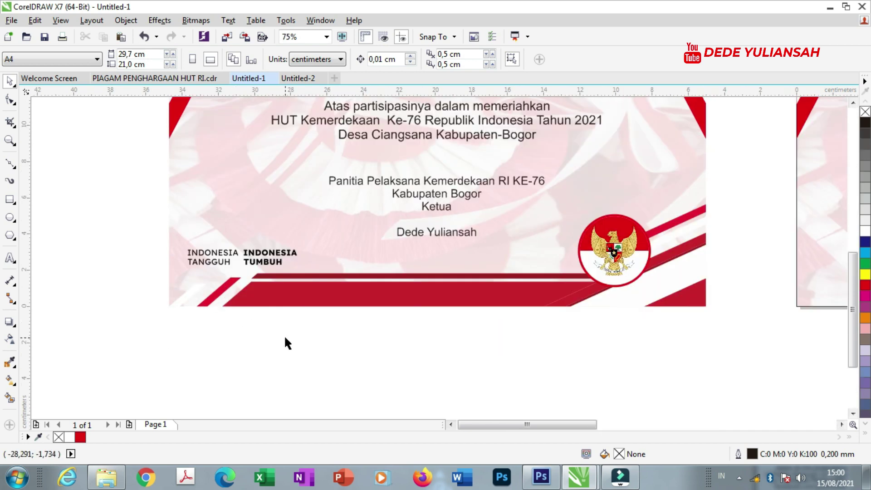
{"action": "left_click", "coordinate": [10, 200]}
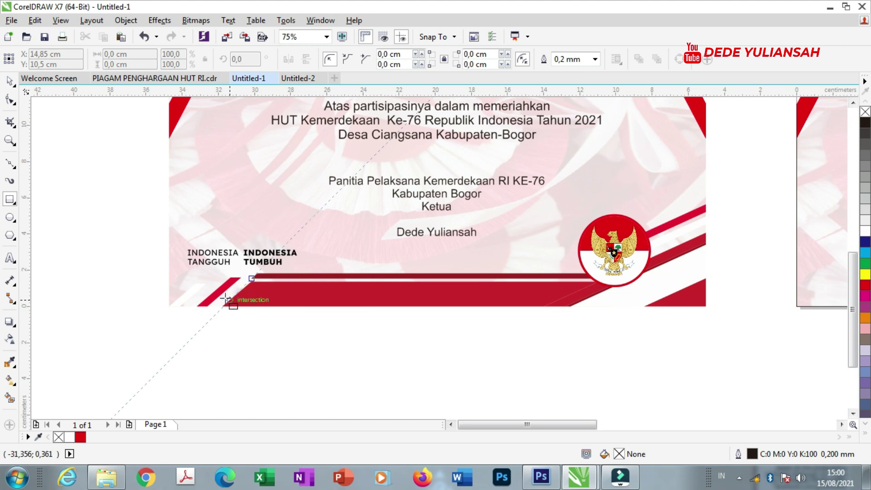
{"action": "scroll", "coordinate": [222, 309], "scroll_direction": "up", "scroll_amount": 1}
{"action": "mouse_move", "coordinate": [219, 312]}
{"action": "left_mouse_down"}
{"action": "mouse_move", "coordinate": [223, 283]}
{"action": "mouse_move", "coordinate": [850, 272]}
{"action": "mouse_move", "coordinate": [794, 236]}
{"action": "mouse_move", "coordinate": [847, 240]}
{"action": "mouse_move", "coordinate": [831, 275]}
{"action": "mouse_move", "coordinate": [817, 275]}
{"action": "mouse_move", "coordinate": [866, 275]}
{"action": "mouse_move", "coordinate": [741, 282]}
{"action": "mouse_move", "coordinate": [724, 256]}
{"action": "mouse_move", "coordinate": [730, 261]}
{"action": "mouse_move", "coordinate": [722, 263]}
{"action": "left_mouse_up"}
{"action": "scroll", "coordinate": [722, 263], "scroll_direction": "down", "scroll_amount": 2}
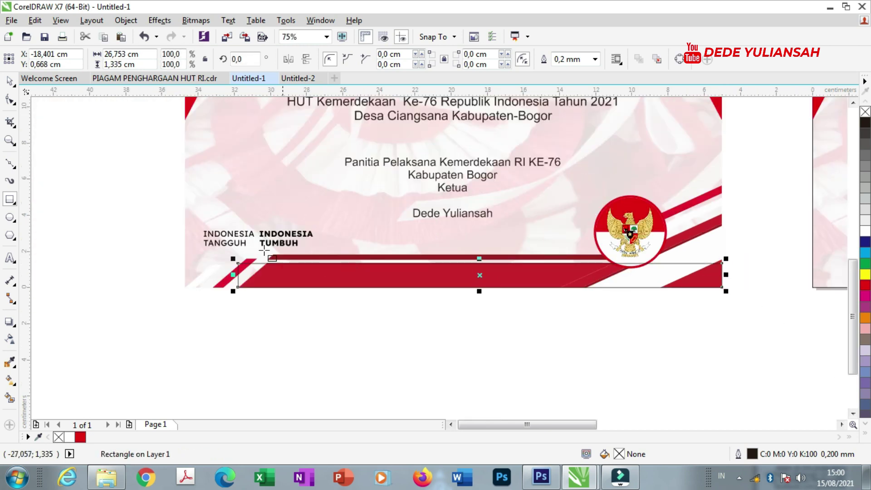
Step: Convert the rectangle over the bottom red band to curves
{"action": "scroll", "coordinate": [233, 258], "scroll_direction": "up", "scroll_amount": 2}
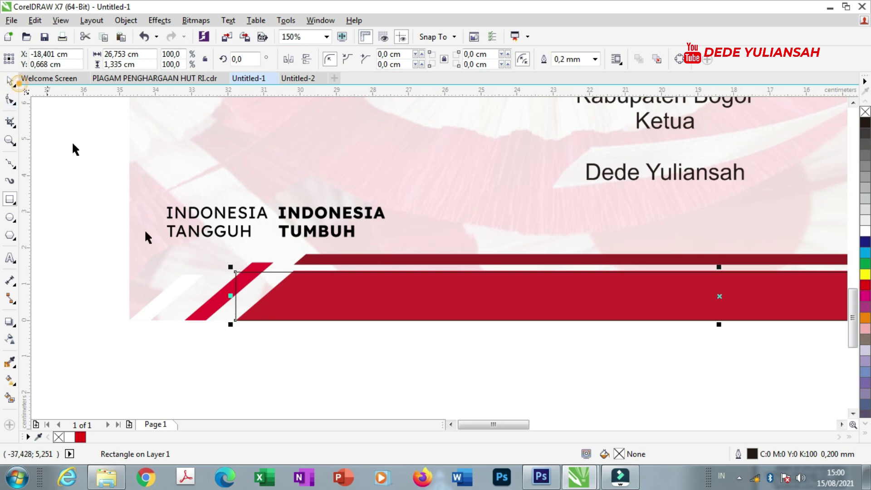
{"action": "scroll", "coordinate": [297, 303], "scroll_direction": "up", "scroll_amount": 4}
{"action": "left_click", "coordinate": [326, 302]}
{"action": "right_click", "coordinate": [326, 302]}
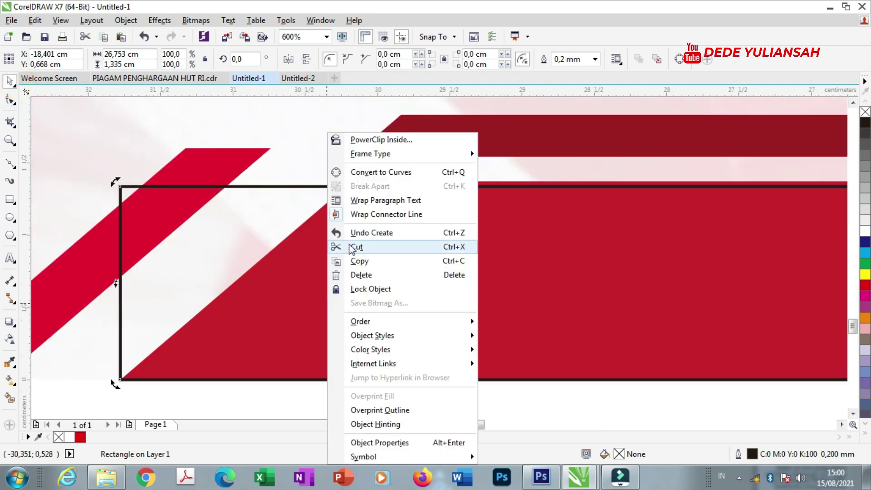
{"action": "left_click", "coordinate": [370, 173]}
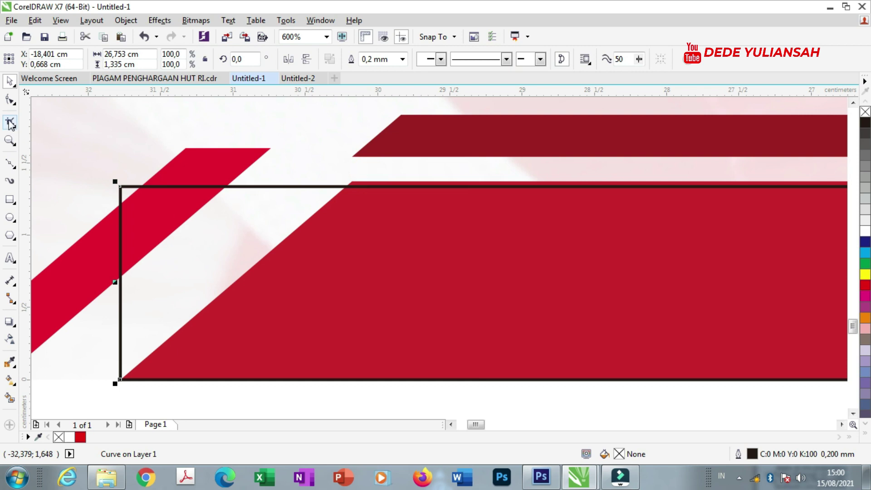
Step: Move the curve's upper-left node onto the red band's upper-left corner so the outline follows its slanted end
{"action": "left_click", "coordinate": [12, 102]}
{"action": "left_click_drag", "start_coordinate": [119, 186], "coordinate": [352, 184]}
{"action": "scroll", "coordinate": [345, 188], "scroll_direction": "down", "scroll_amount": 6}
{"action": "scroll", "coordinate": [452, 227], "scroll_direction": "up", "scroll_amount": 6}
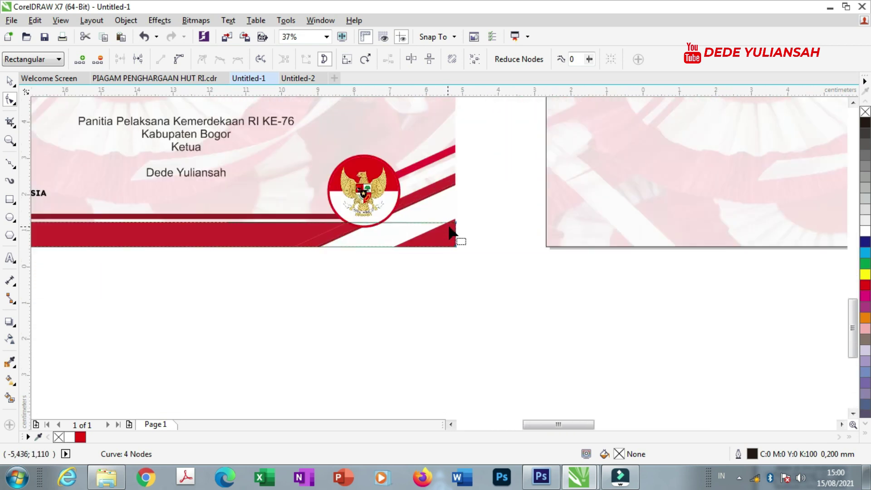
{"action": "scroll", "coordinate": [467, 225], "scroll_direction": "down", "scroll_amount": 4}
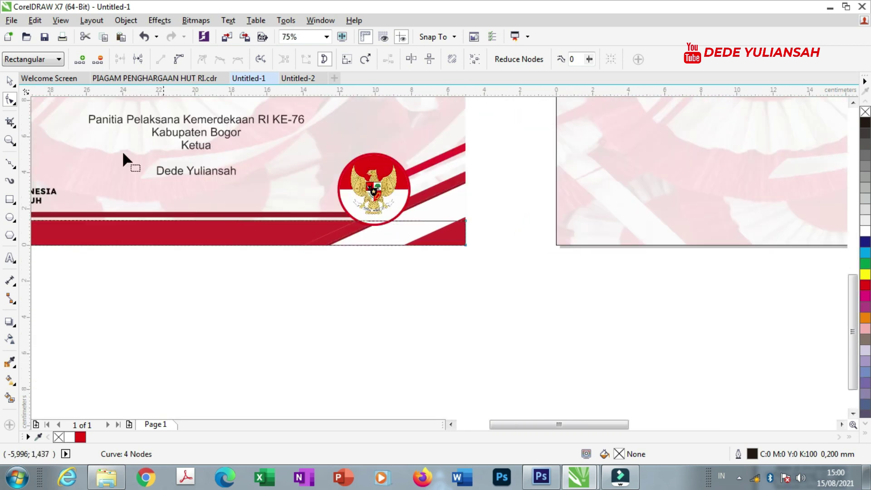
{"action": "left_click", "coordinate": [10, 82]}
{"action": "scroll", "coordinate": [480, 251], "scroll_direction": "down", "scroll_amount": 2}
{"action": "left_click", "coordinate": [470, 295]}
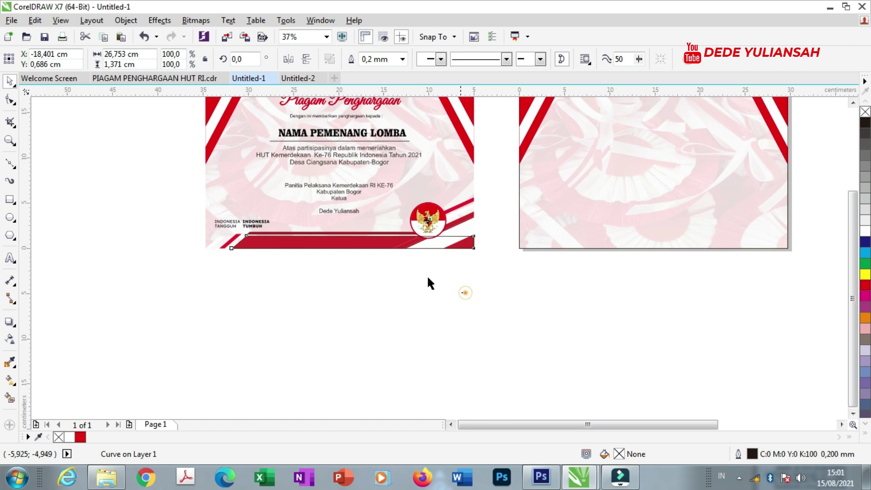
{"action": "left_click_drag", "start_coordinate": [284, 251], "coordinate": [245, 257]}
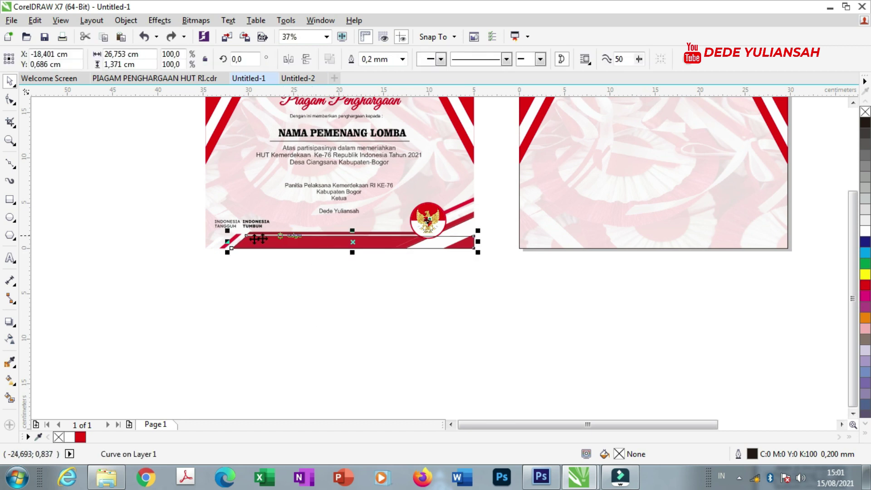
{"action": "scroll", "coordinate": [245, 256], "scroll_direction": "up", "scroll_amount": 3}
{"action": "left_click", "coordinate": [244, 340]}
{"action": "scroll", "coordinate": [68, 258], "scroll_direction": "up", "scroll_amount": 2}
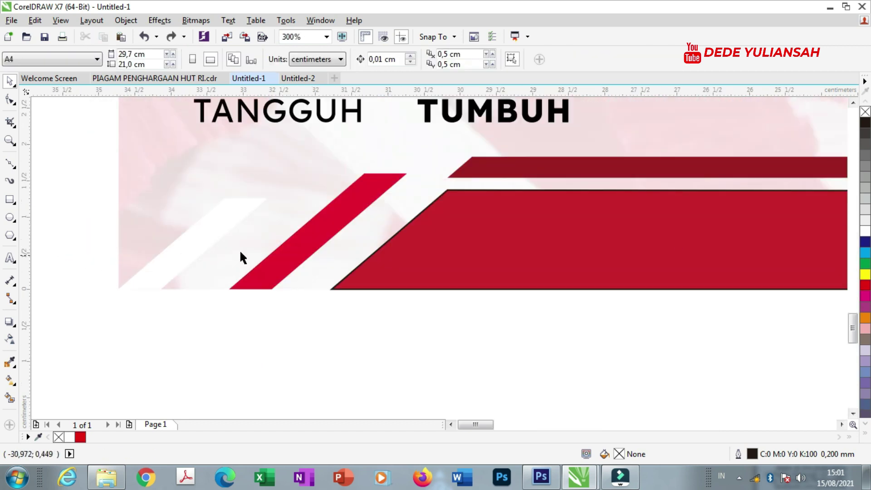
{"action": "left_click", "coordinate": [10, 164]}
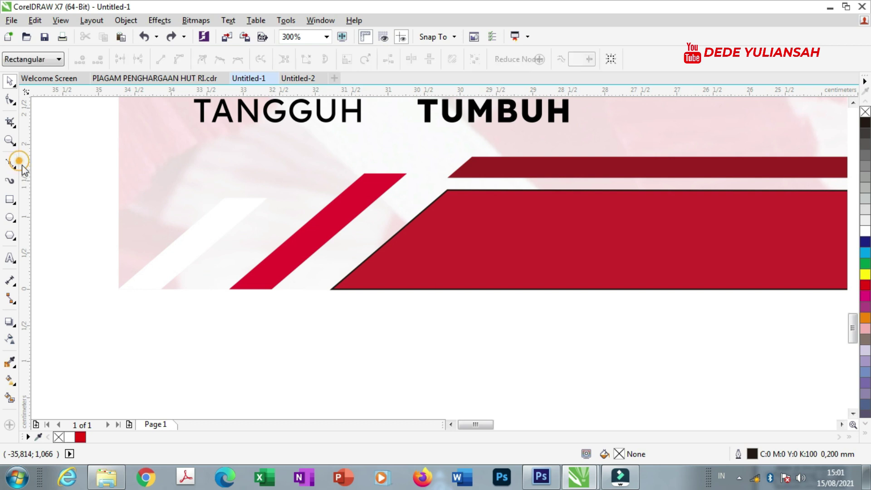
{"action": "left_click", "coordinate": [223, 200]}
{"action": "left_click", "coordinate": [120, 287]}
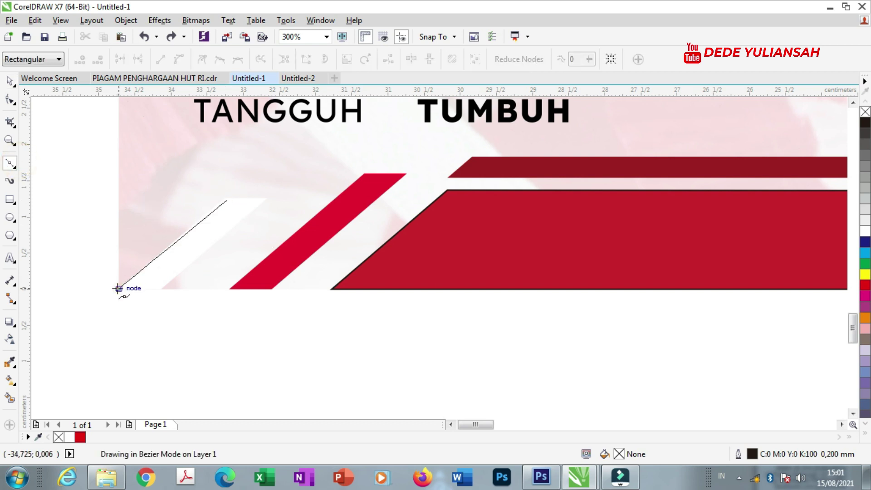
{"action": "scroll", "coordinate": [123, 270], "scroll_direction": "up", "scroll_amount": 6}
{"action": "key", "text": "ctrl+z"}
{"action": "scroll", "coordinate": [406, 195], "scroll_direction": "down", "scroll_amount": 2}
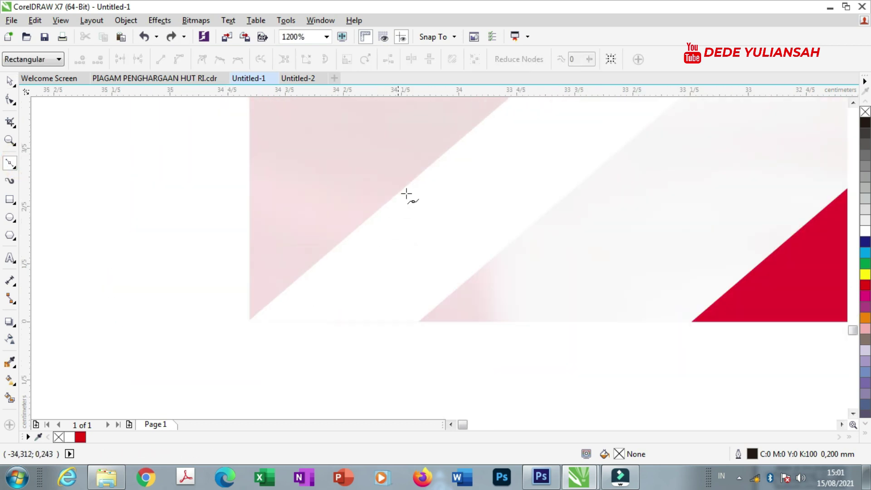
Step: Trace the slanted white stripe in the reference certificate's lower-left corner as a closed four-corner shape with straight Bezier segments
{"action": "left_click", "coordinate": [245, 321]}
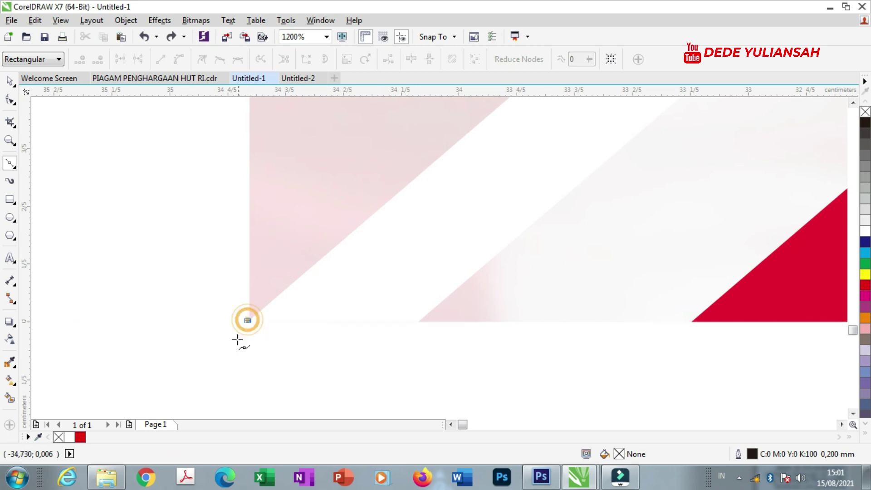
{"action": "scroll", "coordinate": [284, 282], "scroll_direction": "down", "scroll_amount": 4}
{"action": "scroll", "coordinate": [289, 302], "scroll_direction": "up", "scroll_amount": 2}
{"action": "left_click", "coordinate": [296, 288]}
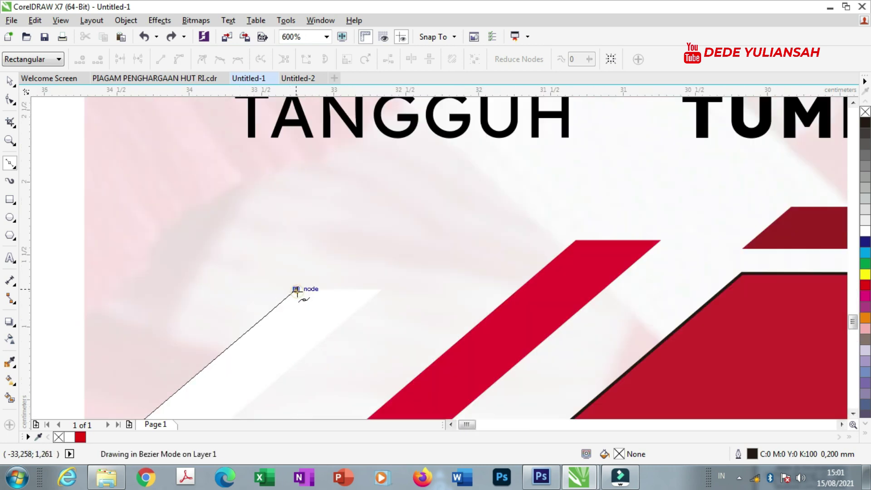
{"action": "left_click", "coordinate": [381, 289]}
{"action": "scroll", "coordinate": [389, 272], "scroll_direction": "down", "scroll_amount": 2}
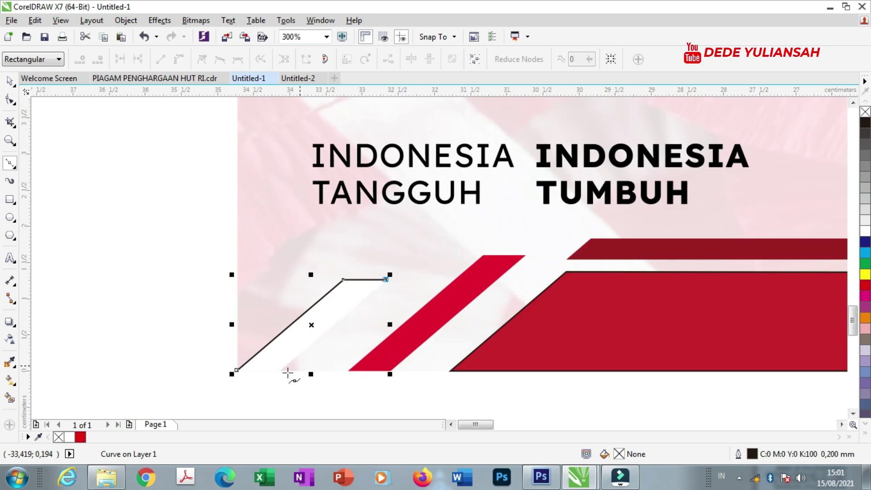
{"action": "scroll", "coordinate": [288, 373], "scroll_direction": "up", "scroll_amount": 4}
{"action": "left_click", "coordinate": [291, 353]}
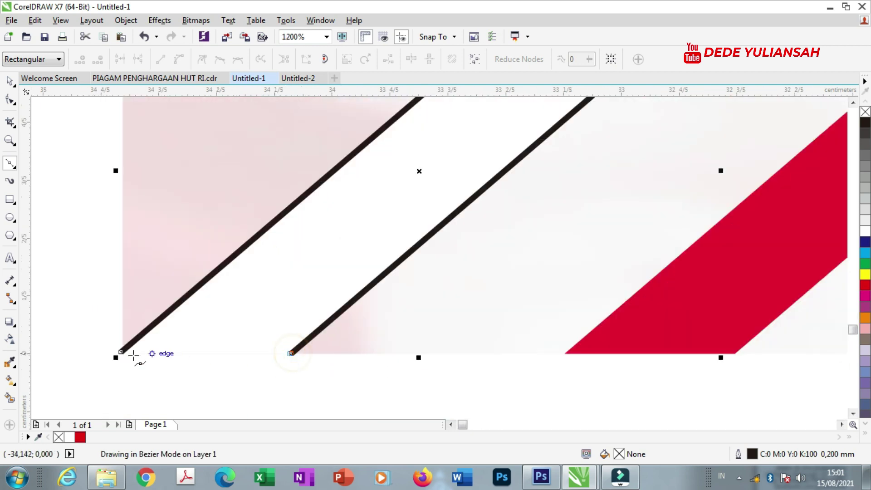
{"action": "left_click", "coordinate": [118, 354]}
{"action": "scroll", "coordinate": [191, 353], "scroll_direction": "down", "scroll_amount": 4}
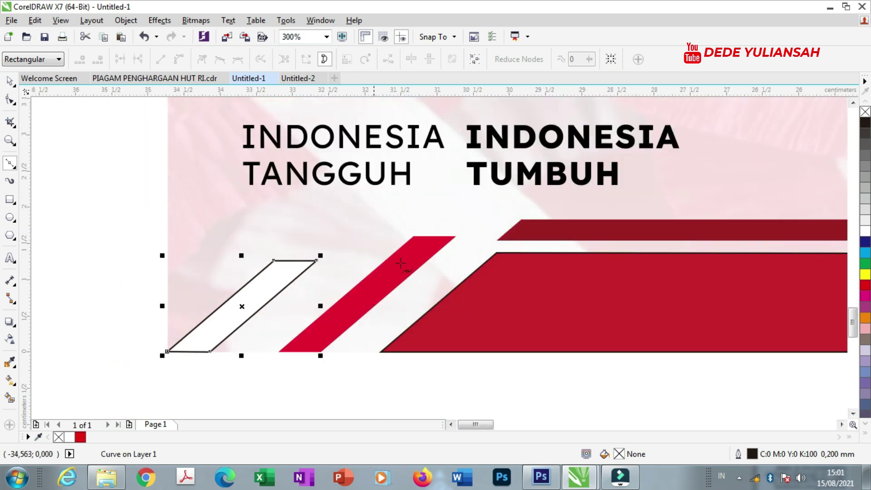
Step: Trace the slanted red stripe beside the white one as a closed Bezier shape about 2.46 by 1.60 cm
{"action": "scroll", "coordinate": [431, 235], "scroll_direction": "up", "scroll_amount": 2}
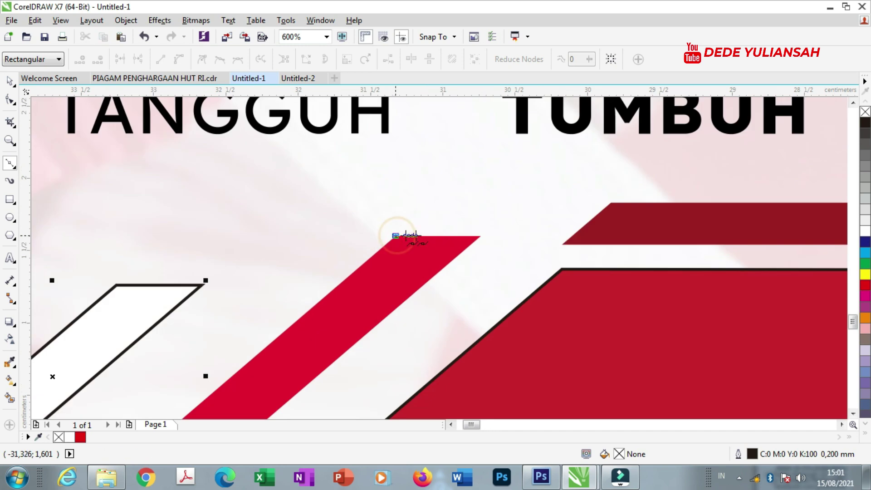
{"action": "scroll", "coordinate": [467, 238], "scroll_direction": "up", "scroll_amount": 4}
{"action": "left_click", "coordinate": [529, 227]}
{"action": "scroll", "coordinate": [528, 224], "scroll_direction": "down", "scroll_amount": 6}
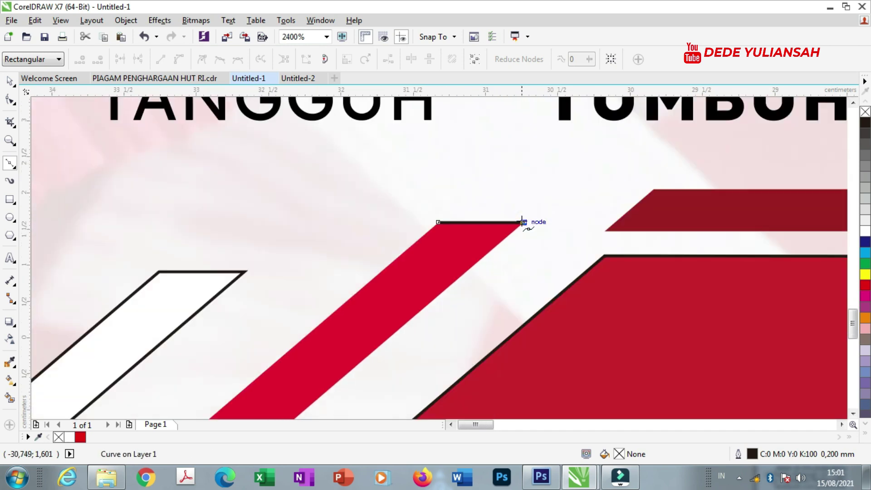
{"action": "scroll", "coordinate": [399, 334], "scroll_direction": "up", "scroll_amount": 6}
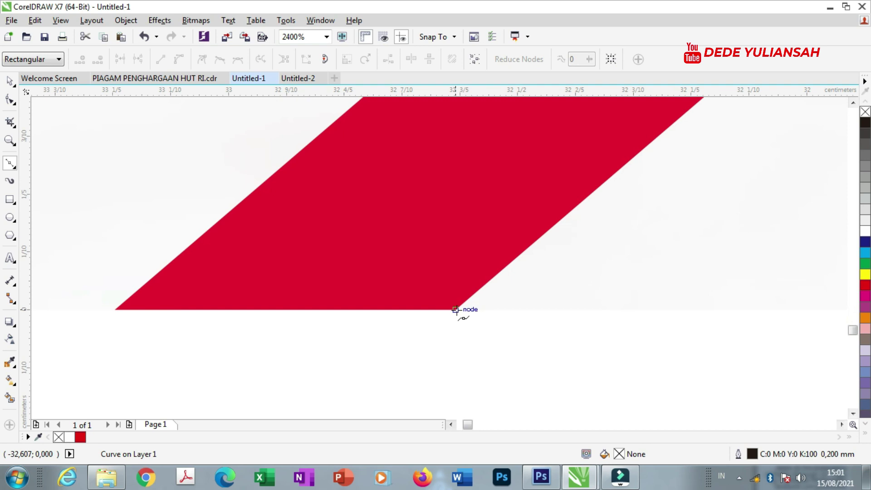
{"action": "left_click", "coordinate": [456, 310]}
{"action": "left_click", "coordinate": [116, 309]}
{"action": "scroll", "coordinate": [117, 313], "scroll_direction": "down", "scroll_amount": 6}
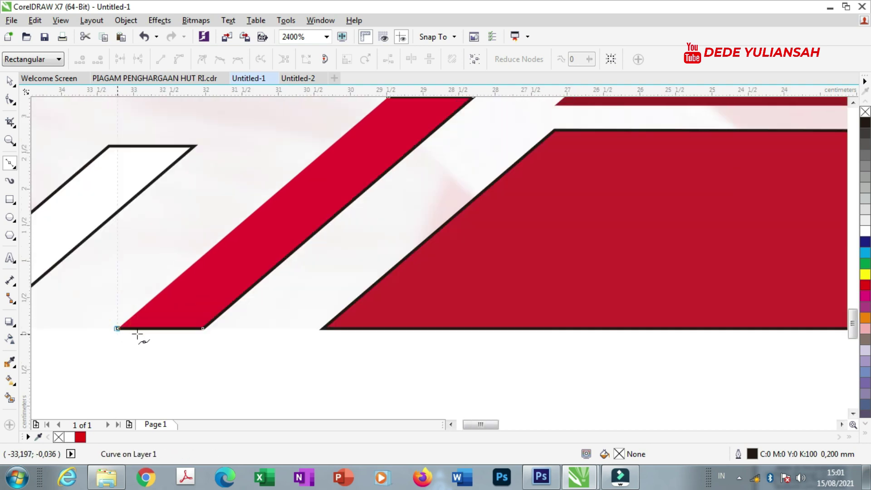
{"action": "scroll", "coordinate": [137, 334], "scroll_direction": "down", "scroll_amount": 6}
{"action": "scroll", "coordinate": [255, 213], "scroll_direction": "up", "scroll_amount": 4}
{"action": "left_click", "coordinate": [296, 234]}
{"action": "scroll", "coordinate": [296, 235], "scroll_direction": "down", "scroll_amount": 4}
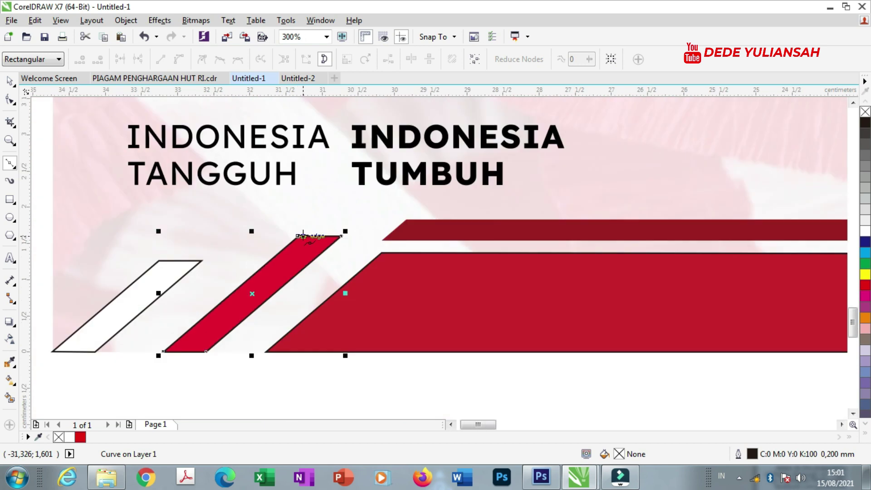
{"action": "left_click", "coordinate": [10, 83]}
{"action": "left_click", "coordinate": [121, 295]}
{"action": "left_click_drag", "start_coordinate": [121, 295], "coordinate": [99, 242]}
{"action": "key", "text": "ctrl+z"}
{"action": "left_click_drag", "start_coordinate": [249, 288], "coordinate": [224, 242]}
{"action": "key", "text": "Escape"}
{"action": "scroll", "coordinate": [223, 243], "scroll_direction": "down", "scroll_amount": 5}
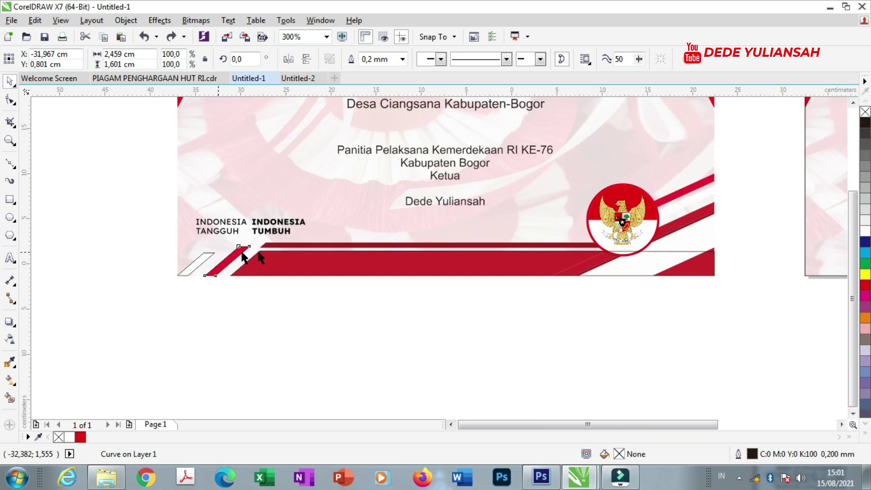
{"action": "scroll", "coordinate": [244, 256], "scroll_direction": "down", "scroll_amount": 5}
{"action": "scroll", "coordinate": [347, 270], "scroll_direction": "up", "scroll_amount": 3}
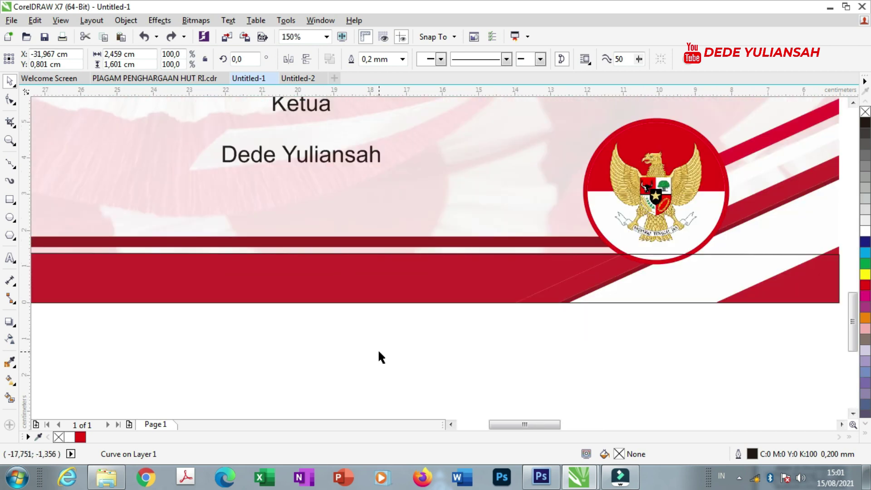
{"action": "scroll", "coordinate": [378, 350], "scroll_direction": "down", "scroll_amount": 2}
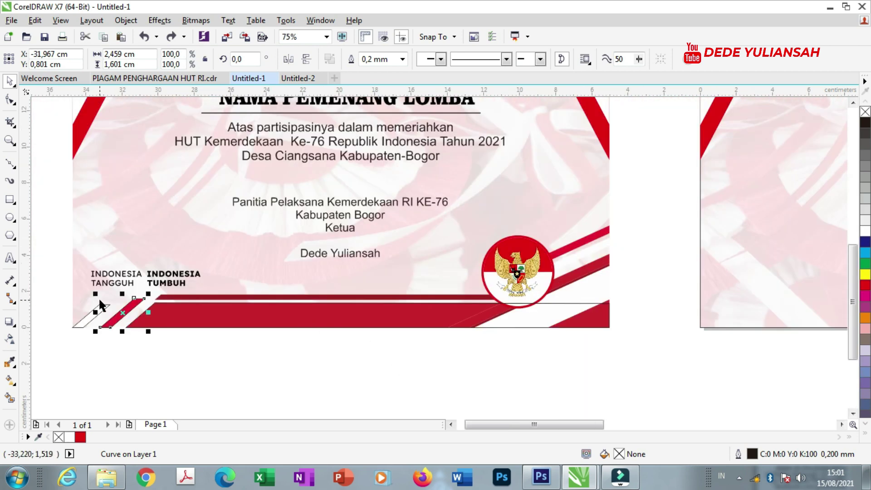
{"action": "scroll", "coordinate": [158, 299], "scroll_direction": "up", "scroll_amount": 2}
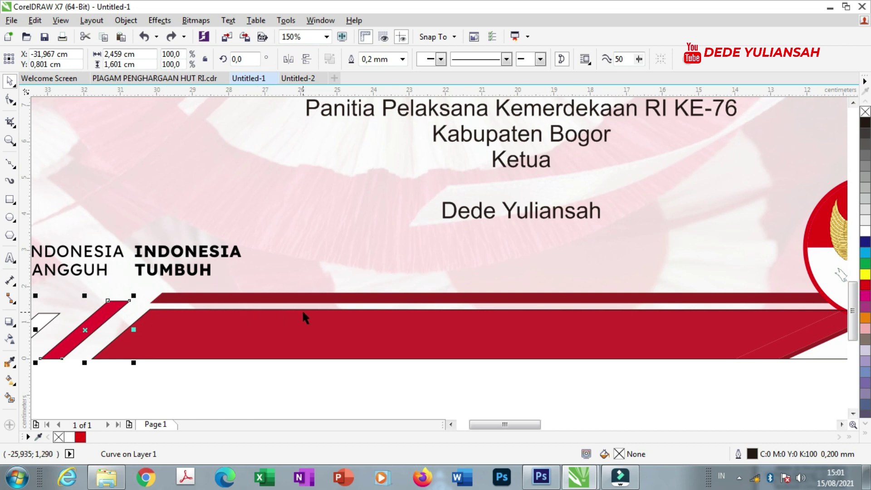
{"action": "scroll", "coordinate": [236, 271], "scroll_direction": "down", "scroll_amount": 2}
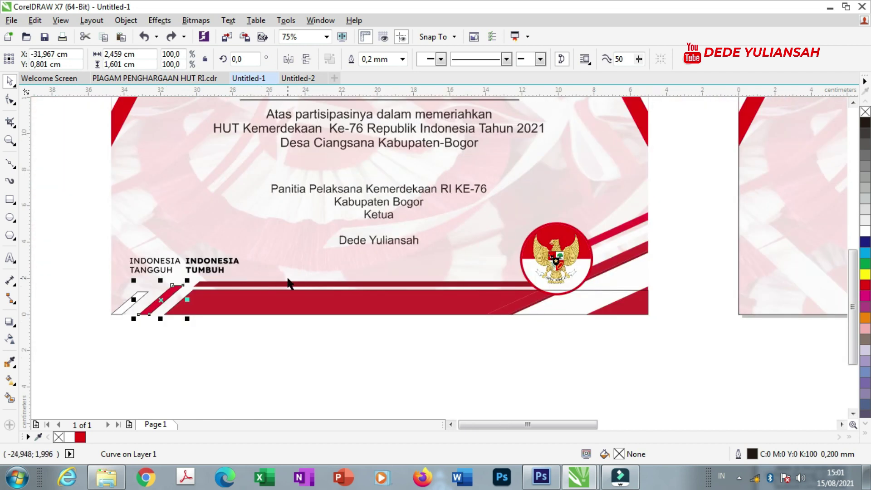
Step: Draw a rectangle about 0.85 by 0.29 cm over the start of the thin dark-red stripe above the bottom band
{"action": "scroll", "coordinate": [289, 277], "scroll_direction": "up", "scroll_amount": 2}
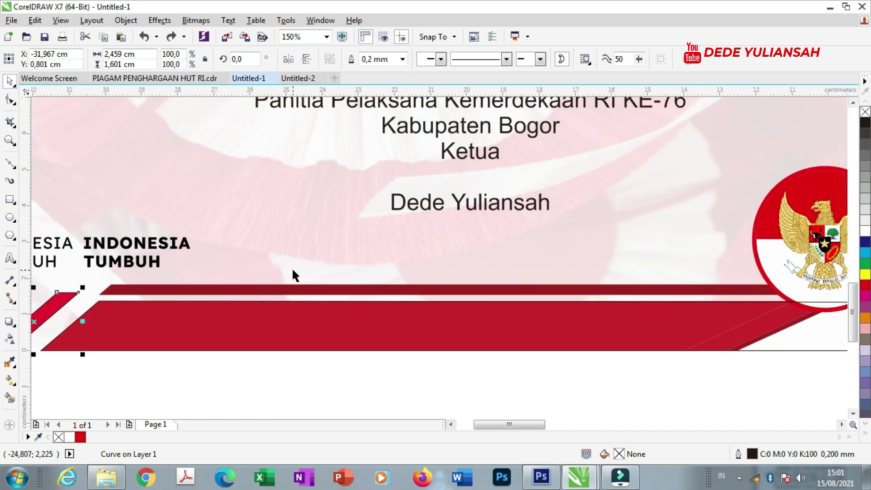
{"action": "scroll", "coordinate": [292, 270], "scroll_direction": "down", "scroll_amount": 2}
{"action": "scroll", "coordinate": [236, 293], "scroll_direction": "up", "scroll_amount": 4}
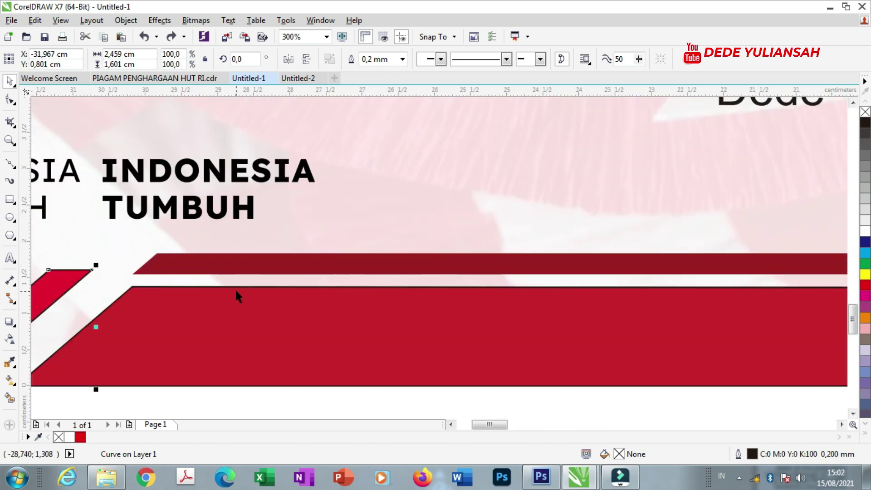
{"action": "scroll", "coordinate": [212, 146], "scroll_direction": "down", "scroll_amount": 3}
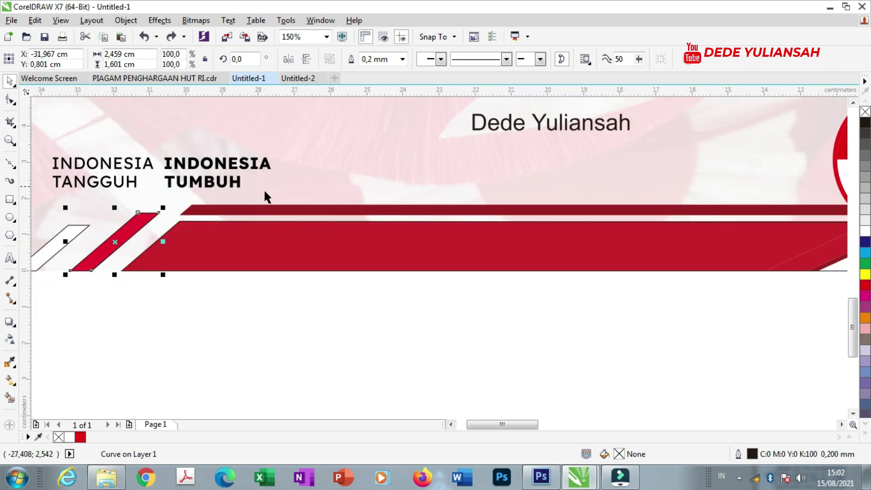
{"action": "scroll", "coordinate": [263, 207], "scroll_direction": "up", "scroll_amount": 3}
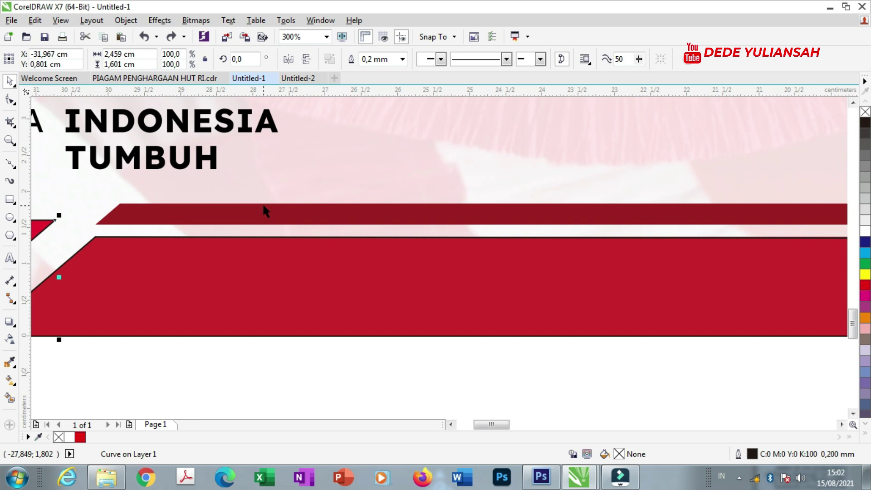
{"action": "left_click", "coordinate": [9, 201]}
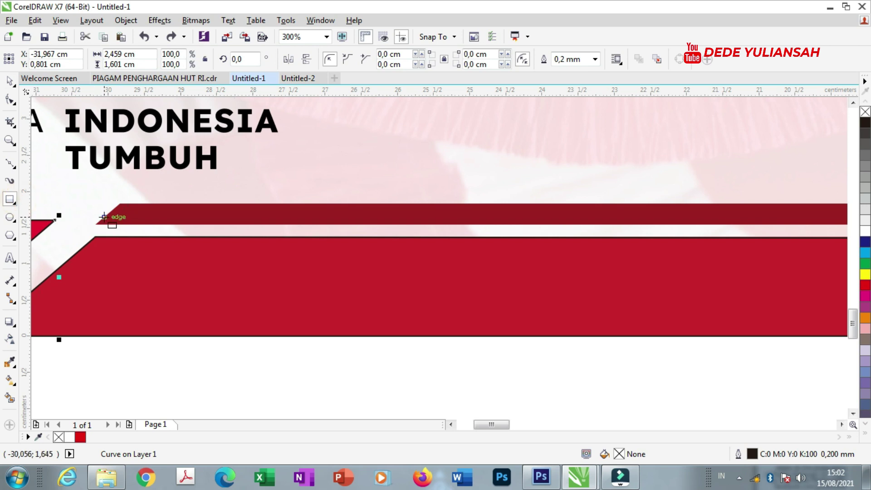
{"action": "scroll", "coordinate": [111, 223], "scroll_direction": "up", "scroll_amount": 2}
{"action": "left_click_drag", "start_coordinate": [86, 230], "coordinate": [210, 190]}
{"action": "scroll", "coordinate": [88, 183], "scroll_direction": "down", "scroll_amount": 4}
{"action": "left_click", "coordinate": [9, 81]}
{"action": "scroll", "coordinate": [112, 202], "scroll_direction": "down", "scroll_amount": 2}
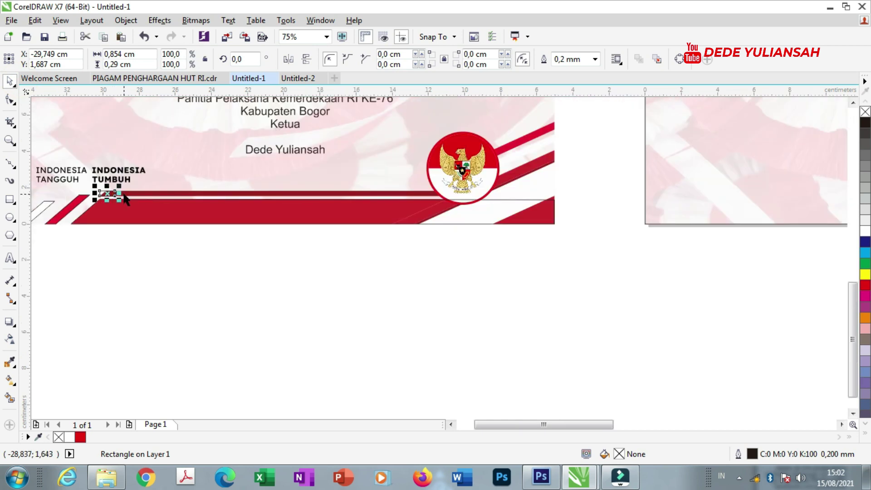
Step: Stretch the thin rectangle to the reference certificate's right edge, making it about 25.15 cm wide
{"action": "left_click_drag", "start_coordinate": [119, 194], "coordinate": [558, 191]}
{"action": "scroll", "coordinate": [559, 192], "scroll_direction": "up", "scroll_amount": 4}
{"action": "scroll", "coordinate": [558, 200], "scroll_direction": "down", "scroll_amount": 4}
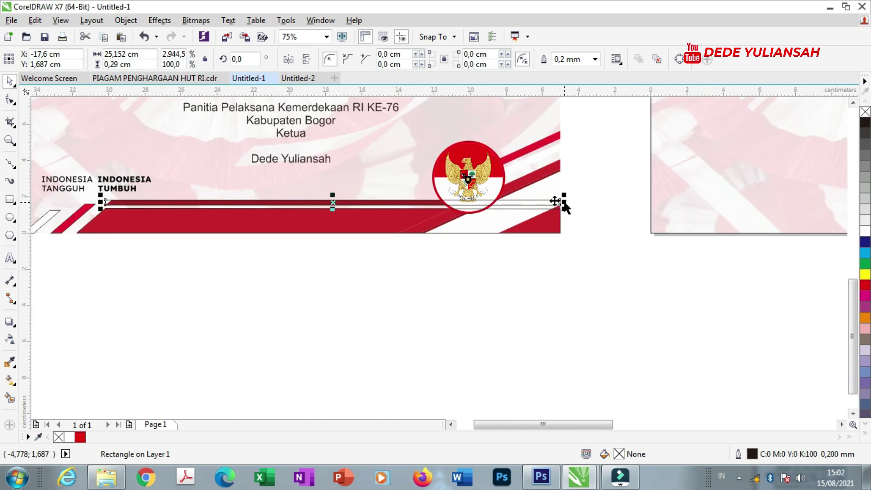
Step: Convert the thin rectangle to curves and move its upper-left node onto the dark-red stripe's slanted corner
{"action": "scroll", "coordinate": [79, 205], "scroll_direction": "up", "scroll_amount": 6}
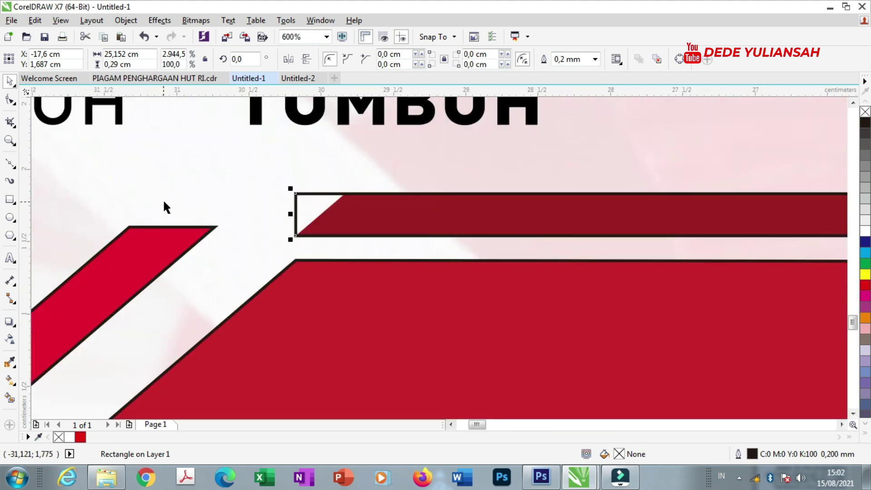
{"action": "left_click", "coordinate": [10, 101]}
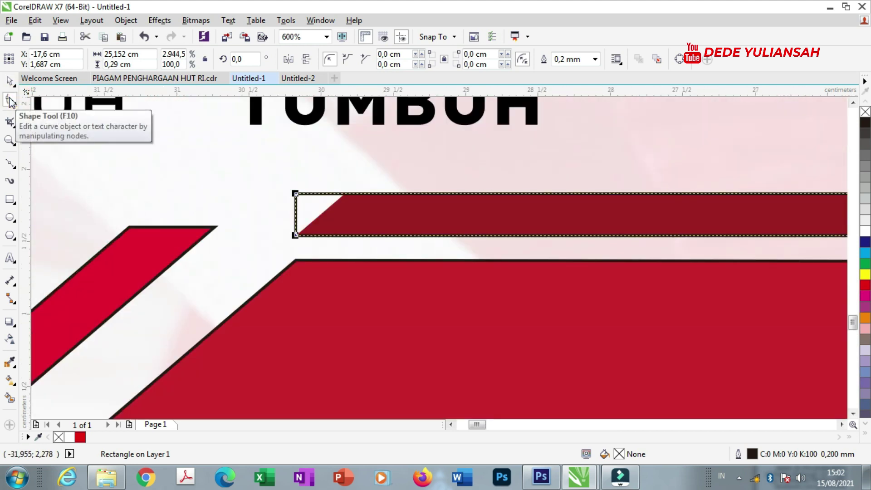
{"action": "left_click_drag", "start_coordinate": [294, 195], "coordinate": [390, 194]}
{"action": "key", "text": "ctrl+z"}
{"action": "scroll", "coordinate": [297, 199], "scroll_direction": "up", "scroll_amount": 2}
{"action": "key", "text": "ctrl+q"}
{"action": "scroll", "coordinate": [206, 248], "scroll_direction": "down", "scroll_amount": 2}
{"action": "scroll", "coordinate": [205, 250], "scroll_direction": "down", "scroll_amount": 6}
{"action": "scroll", "coordinate": [449, 250], "scroll_direction": "up", "scroll_amount": 3}
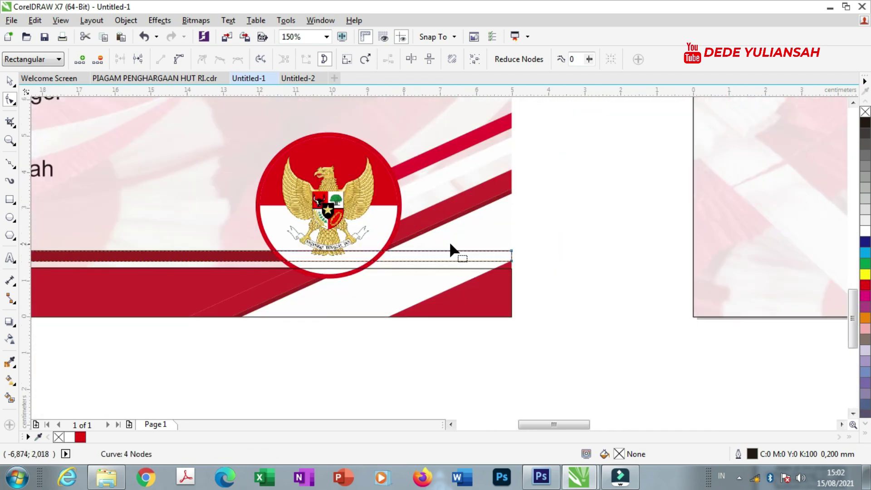
{"action": "left_click", "coordinate": [9, 81]}
{"action": "scroll", "coordinate": [515, 277], "scroll_direction": "down", "scroll_amount": 2}
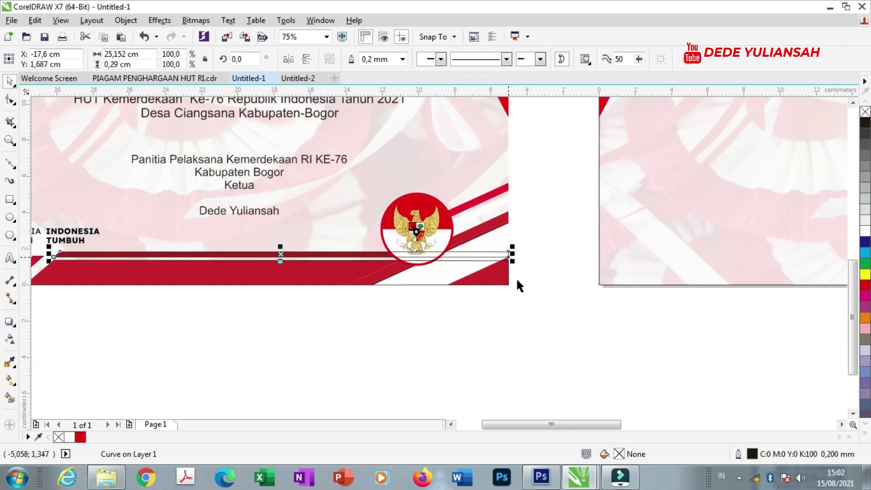
{"action": "left_click", "coordinate": [535, 308]}
Step: Move the round Garuda emblem group left, clear of the diagonal stripes in the reference certificate's lower-right corner
{"action": "scroll", "coordinate": [451, 222], "scroll_direction": "up", "scroll_amount": 2}
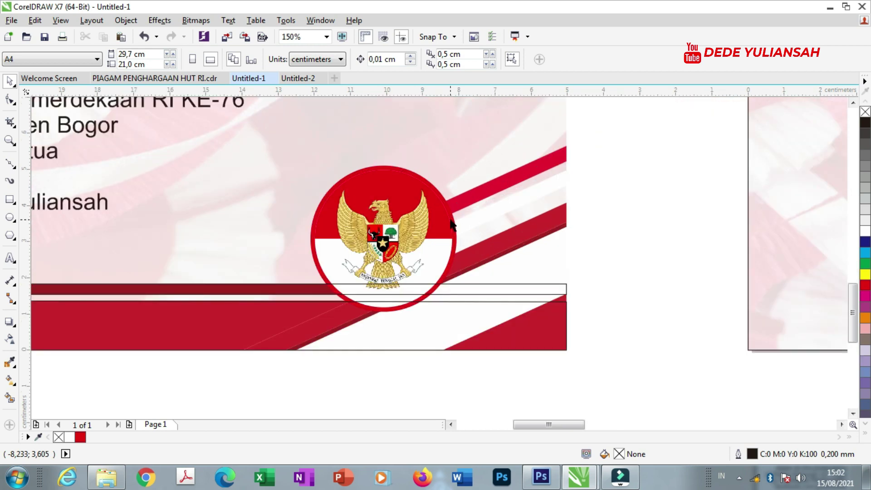
{"action": "scroll", "coordinate": [483, 204], "scroll_direction": "down", "scroll_amount": 2}
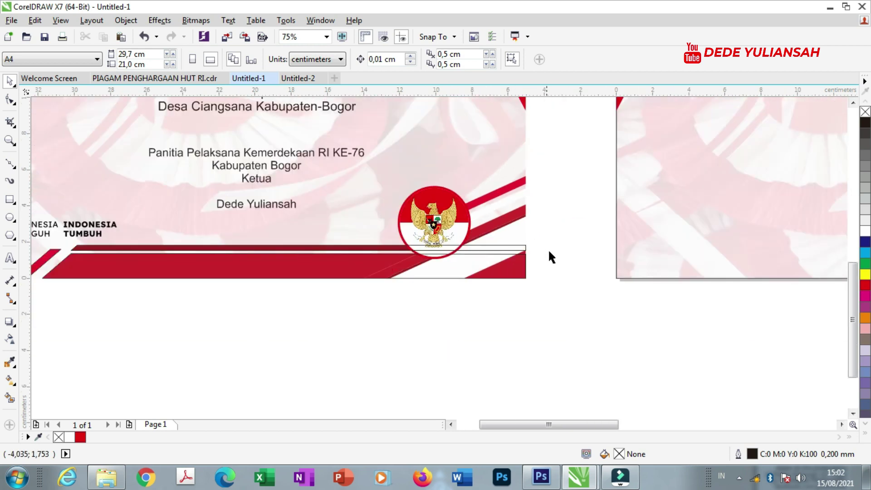
{"action": "left_click_drag", "start_coordinate": [522, 312], "coordinate": [384, 168]}
{"action": "left_click_drag", "start_coordinate": [441, 206], "coordinate": [354, 206]}
{"action": "scroll", "coordinate": [495, 204], "scroll_direction": "up", "scroll_amount": 2}
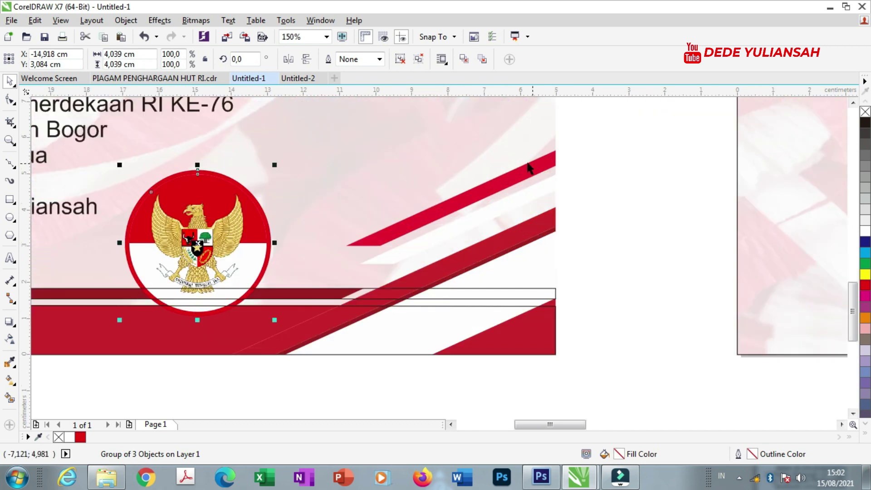
{"action": "left_click", "coordinate": [625, 184]}
Step: Trace the uppermost diagonal red stripe in the lower-right corner as a closed Bezier shape about 5.76 by 2.64 cm
{"action": "left_click", "coordinate": [10, 163]}
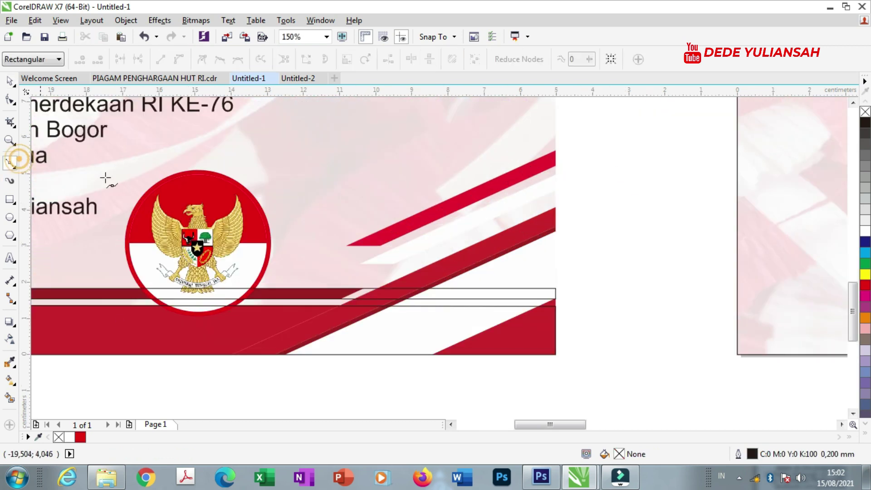
{"action": "scroll", "coordinate": [554, 158], "scroll_direction": "up", "scroll_amount": 2}
{"action": "left_click", "coordinate": [558, 142]}
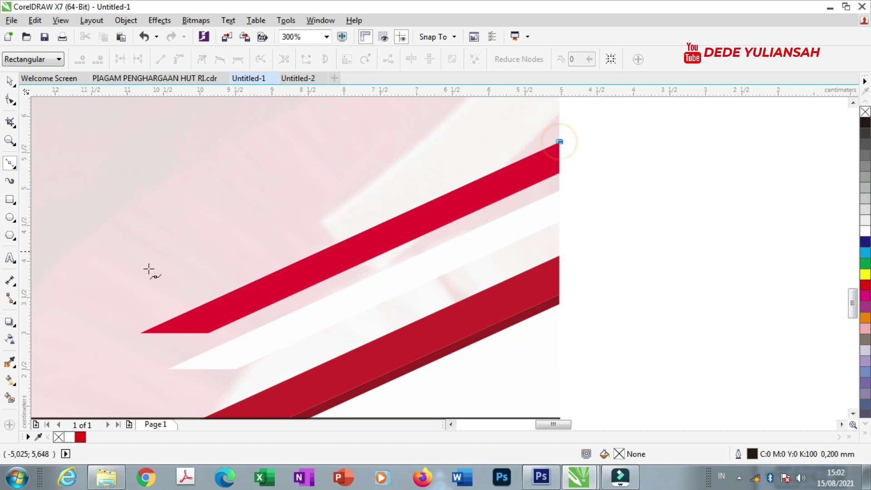
{"action": "left_click", "coordinate": [143, 333]}
{"action": "left_click", "coordinate": [207, 333]}
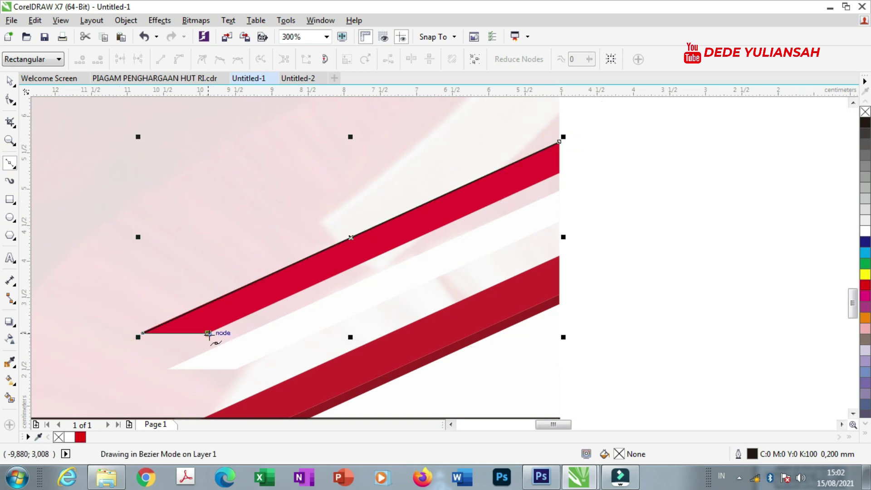
{"action": "left_click", "coordinate": [560, 173]}
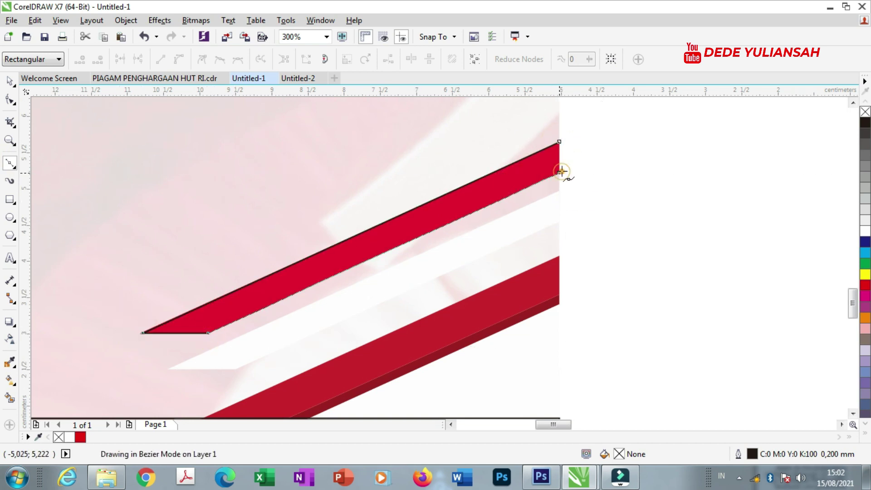
{"action": "left_click", "coordinate": [559, 141]}
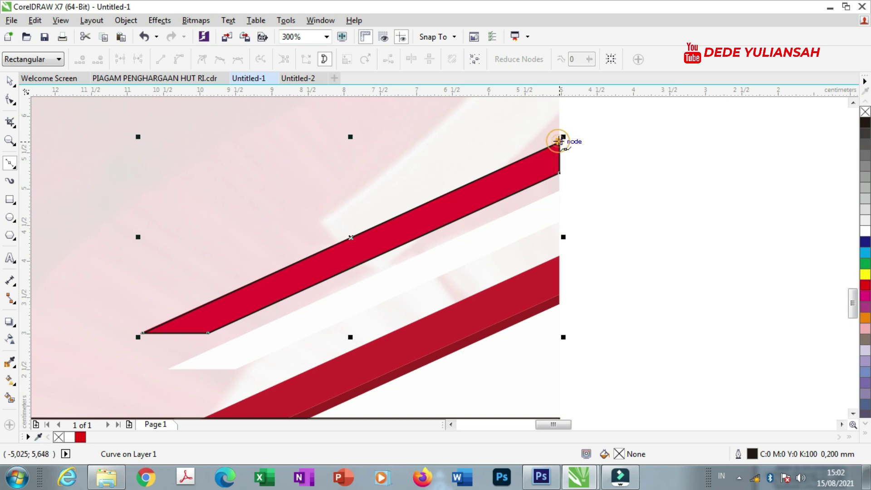
{"action": "left_click", "coordinate": [11, 81]}
{"action": "scroll", "coordinate": [161, 331], "scroll_direction": "up", "scroll_amount": 1}
{"action": "scroll", "coordinate": [179, 257], "scroll_direction": "down", "scroll_amount": 1}
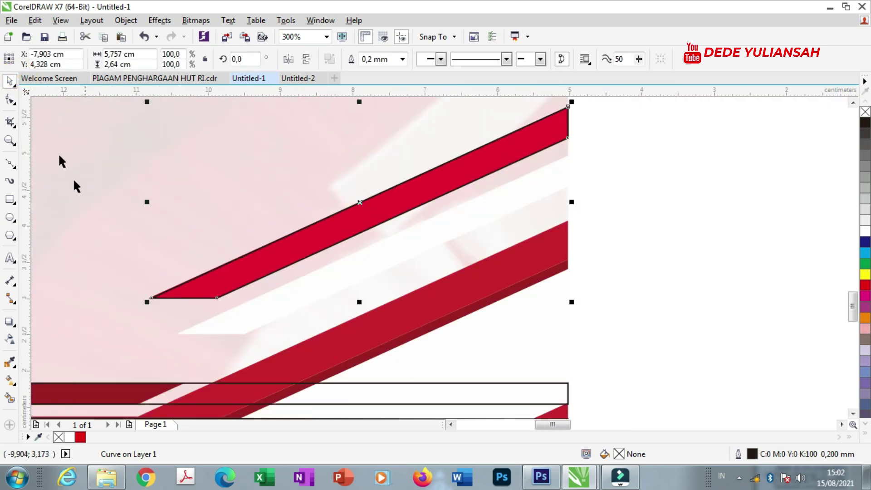
Step: Trace the diagonal white stripe below the upper red one as a closed four-corner Bezier shape ending at the certificate's right edge
{"action": "left_click", "coordinate": [10, 164]}
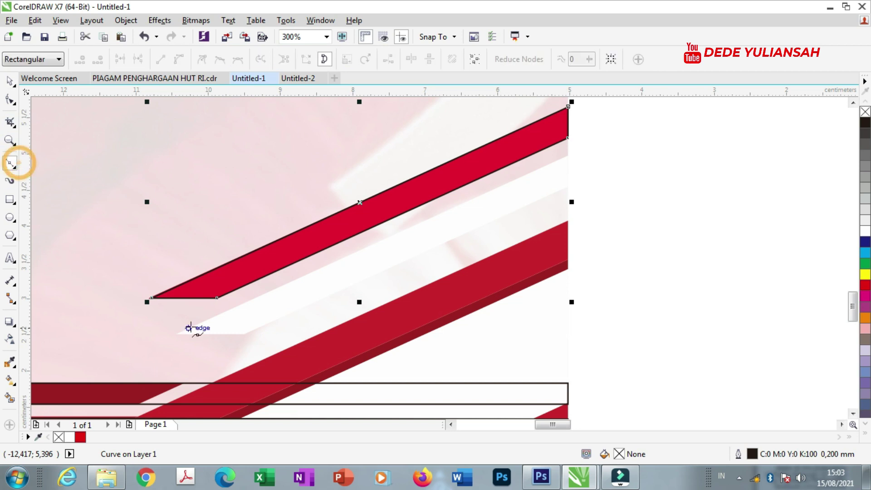
{"action": "left_click", "coordinate": [175, 333]}
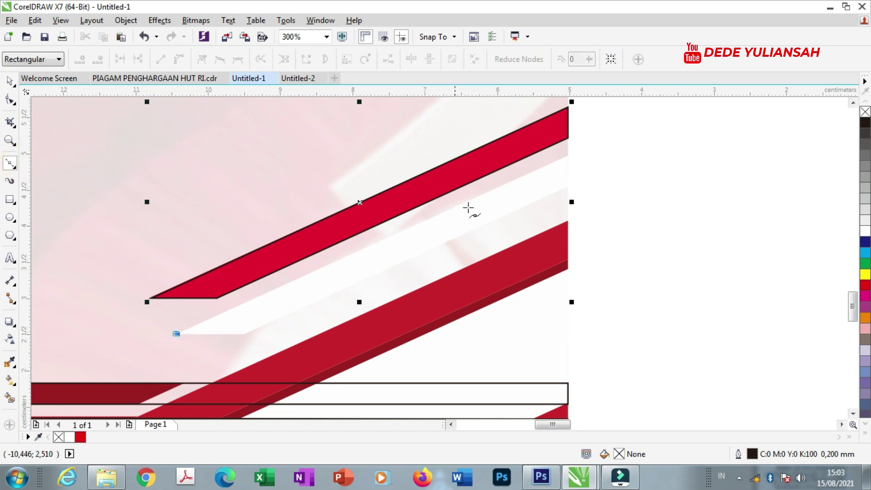
{"action": "left_click", "coordinate": [568, 155]}
{"action": "left_click", "coordinate": [568, 186]}
{"action": "left_click", "coordinate": [243, 334]}
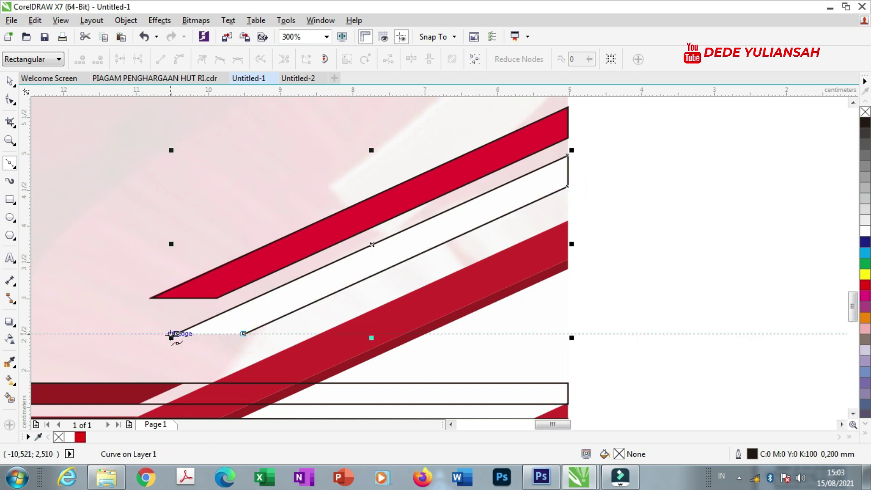
{"action": "left_click", "coordinate": [176, 334]}
{"action": "scroll", "coordinate": [524, 245], "scroll_direction": "down", "scroll_amount": 2}
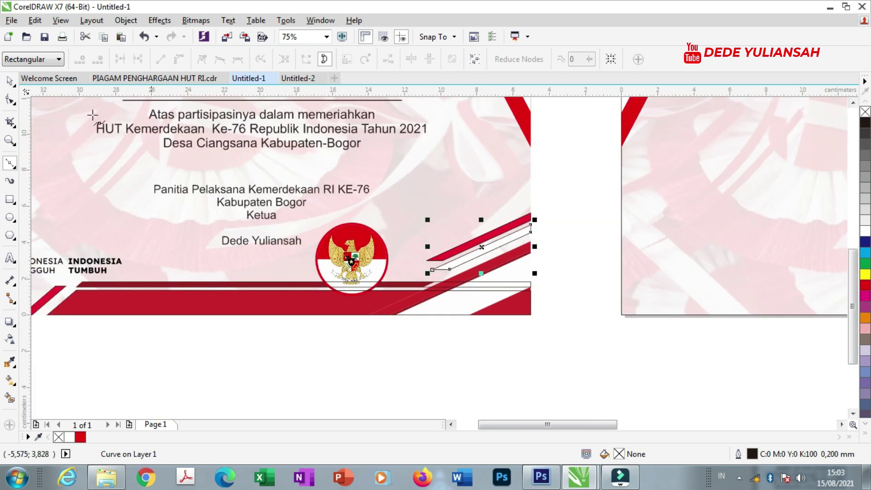
Step: Select the round Garuda emblem group and shift it slightly to the right along the bottom band
{"action": "left_click", "coordinate": [10, 81]}
{"action": "left_click_drag", "start_coordinate": [401, 336], "coordinate": [302, 209]}
{"action": "scroll", "coordinate": [386, 248], "scroll_direction": "up", "scroll_amount": 1}
{"action": "mouse_move", "coordinate": [345, 277]}
{"action": "left_mouse_down"}
{"action": "mouse_move", "coordinate": [494, 280]}
{"action": "mouse_move", "coordinate": [344, 277]}
{"action": "mouse_move", "coordinate": [353, 278]}
{"action": "left_mouse_up"}
{"action": "scroll", "coordinate": [501, 278], "scroll_direction": "down", "scroll_amount": 1}
{"action": "scroll", "coordinate": [546, 307], "scroll_direction": "up", "scroll_amount": 1}
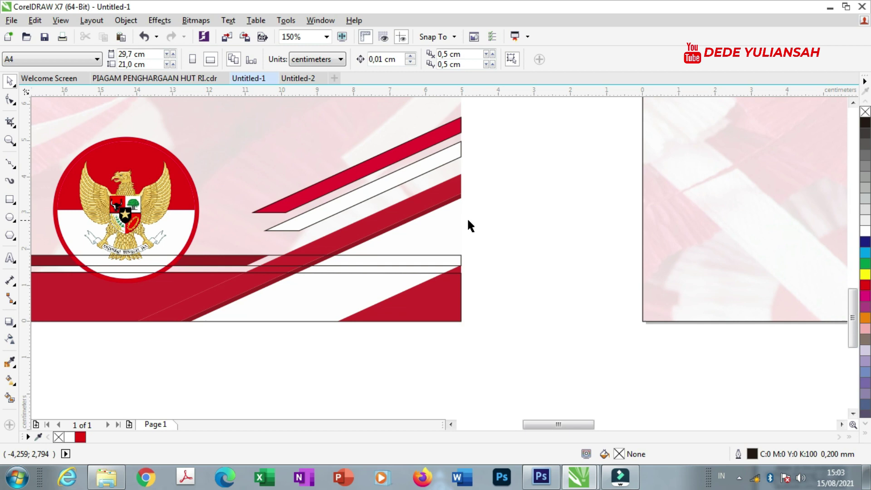
Step: Trace the wide diagonal red stripe with its dark lower border as a closed Bezier shape from the certificate's bottom edge to its right edge
{"action": "scroll", "coordinate": [468, 223], "scroll_direction": "down", "scroll_amount": 1}
{"action": "scroll", "coordinate": [447, 224], "scroll_direction": "up", "scroll_amount": 1}
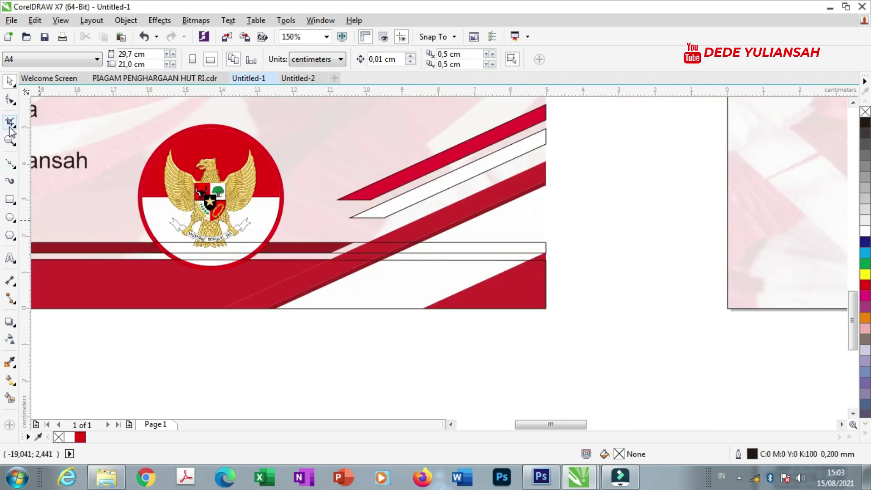
{"action": "left_click", "coordinate": [8, 165]}
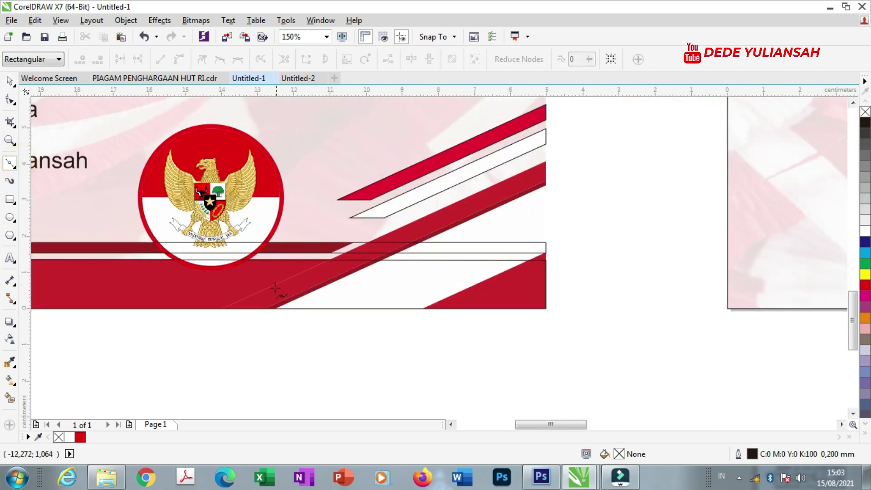
{"action": "scroll", "coordinate": [253, 304], "scroll_direction": "up", "scroll_amount": 1}
{"action": "scroll", "coordinate": [186, 312], "scroll_direction": "down", "scroll_amount": 2}
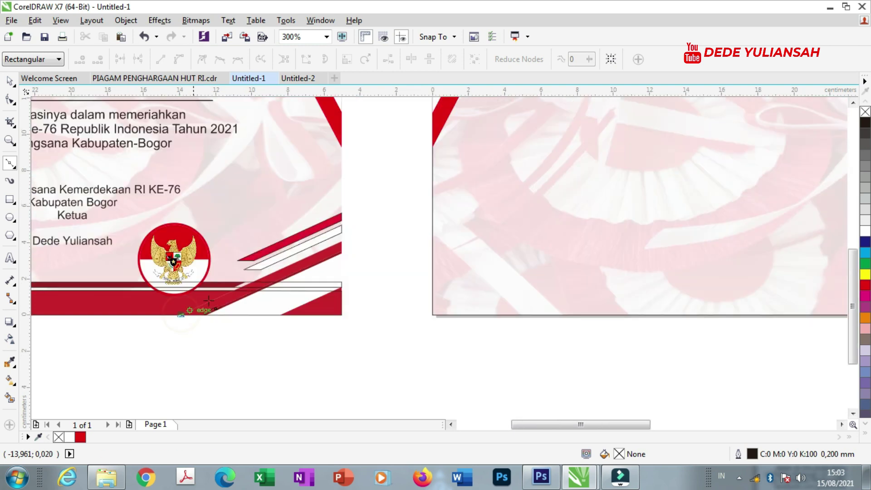
{"action": "scroll", "coordinate": [336, 239], "scroll_direction": "up", "scroll_amount": 2}
{"action": "scroll", "coordinate": [336, 239], "scroll_direction": "up", "scroll_amount": 2}
{"action": "left_click", "coordinate": [368, 179]}
{"action": "scroll", "coordinate": [385, 186], "scroll_direction": "down", "scroll_amount": 2}
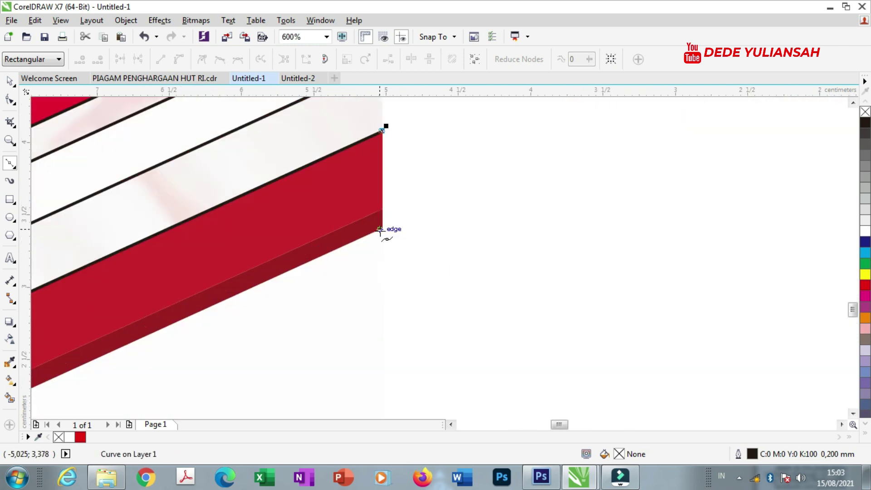
{"action": "scroll", "coordinate": [432, 211], "scroll_direction": "down", "scroll_amount": 1}
{"action": "scroll", "coordinate": [111, 346], "scroll_direction": "up", "scroll_amount": 3}
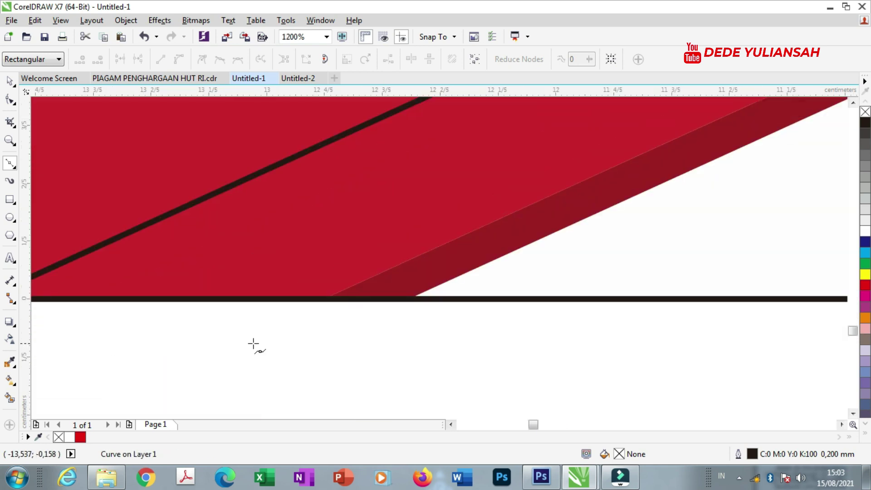
{"action": "left_click", "coordinate": [421, 299]}
{"action": "scroll", "coordinate": [421, 299], "scroll_direction": "down", "scroll_amount": 2}
{"action": "scroll", "coordinate": [427, 298], "scroll_direction": "up", "scroll_amount": 3}
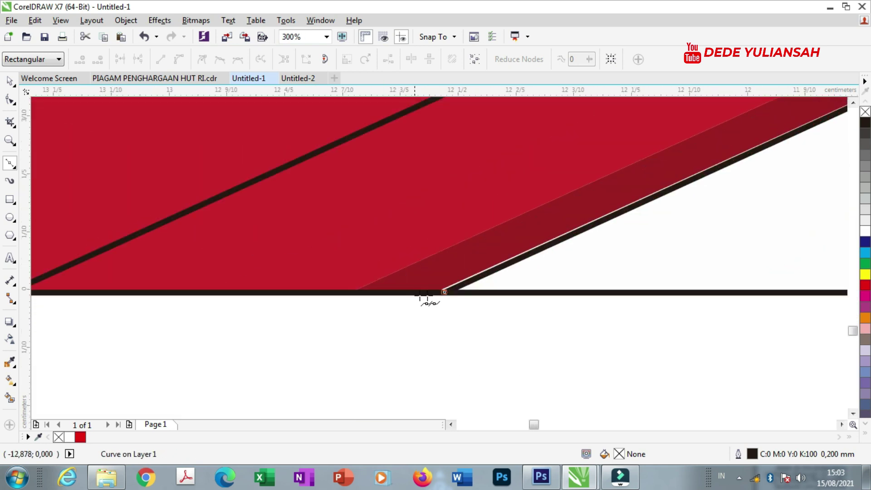
{"action": "left_click", "coordinate": [463, 294]}
{"action": "scroll", "coordinate": [463, 294], "scroll_direction": "down", "scroll_amount": 2}
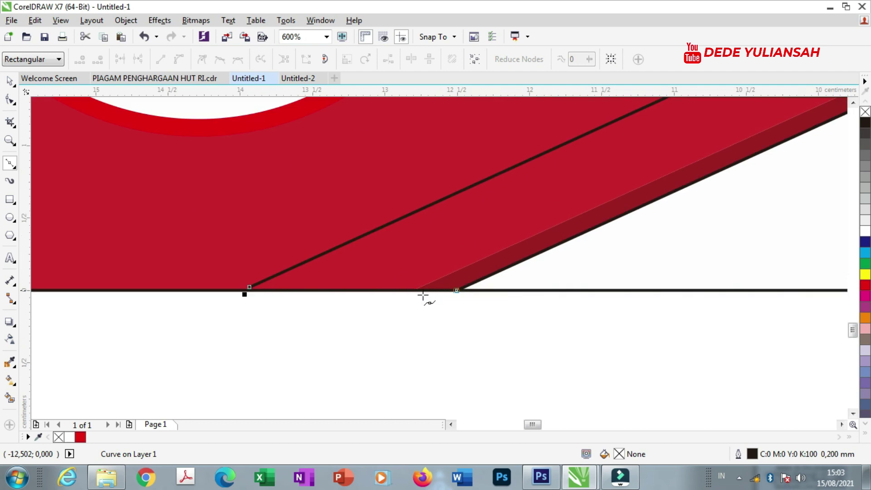
{"action": "scroll", "coordinate": [244, 294], "scroll_direction": "up", "scroll_amount": 3}
{"action": "left_click", "coordinate": [272, 290]}
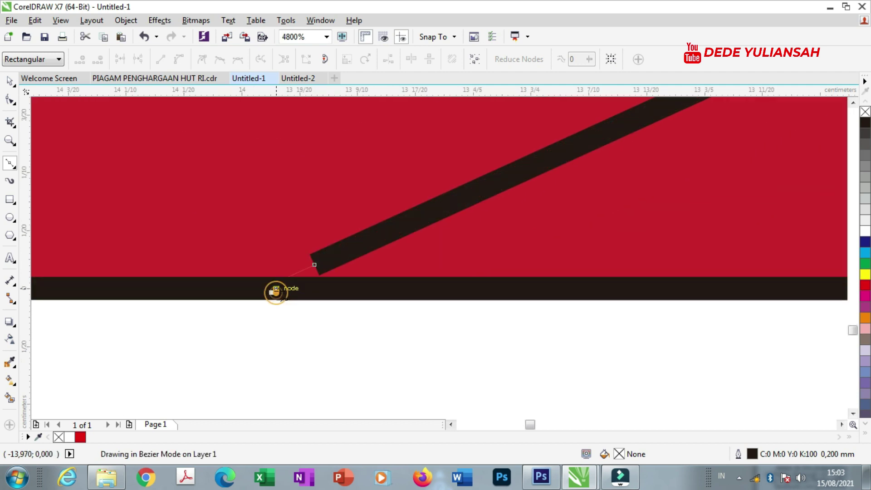
{"action": "left_click", "coordinate": [316, 265]}
{"action": "scroll", "coordinate": [259, 288], "scroll_direction": "down", "scroll_amount": 3}
{"action": "scroll", "coordinate": [259, 288], "scroll_direction": "down", "scroll_amount": 3}
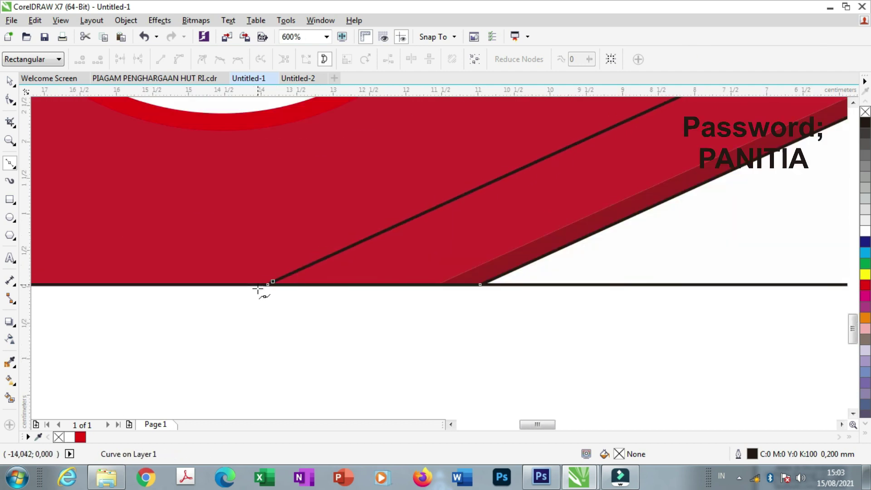
{"action": "scroll", "coordinate": [517, 224], "scroll_direction": "down", "scroll_amount": 4}
{"action": "scroll", "coordinate": [525, 219], "scroll_direction": "up", "scroll_amount": 2}
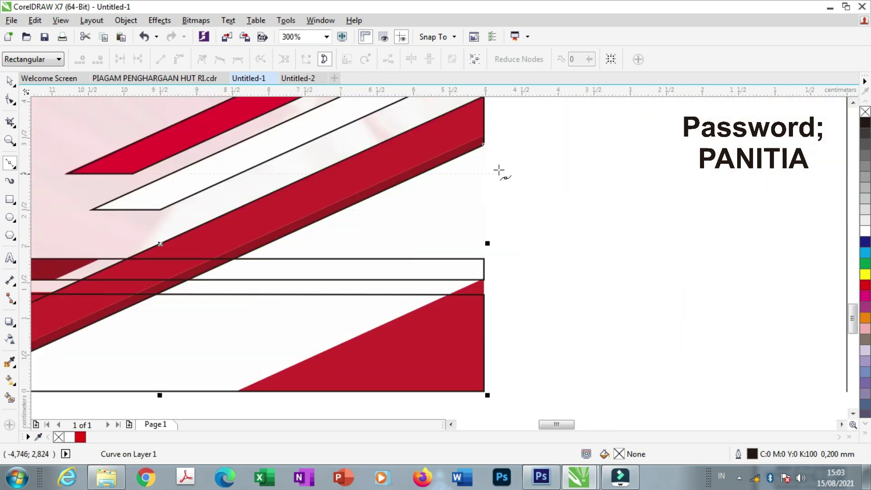
Step: Trace the white diagonal area between the wide red stripe and the lower-right red triangle as a closed Bezier shape about 7.48 by 3.41 cm
{"action": "scroll", "coordinate": [492, 277], "scroll_direction": "up", "scroll_amount": 3}
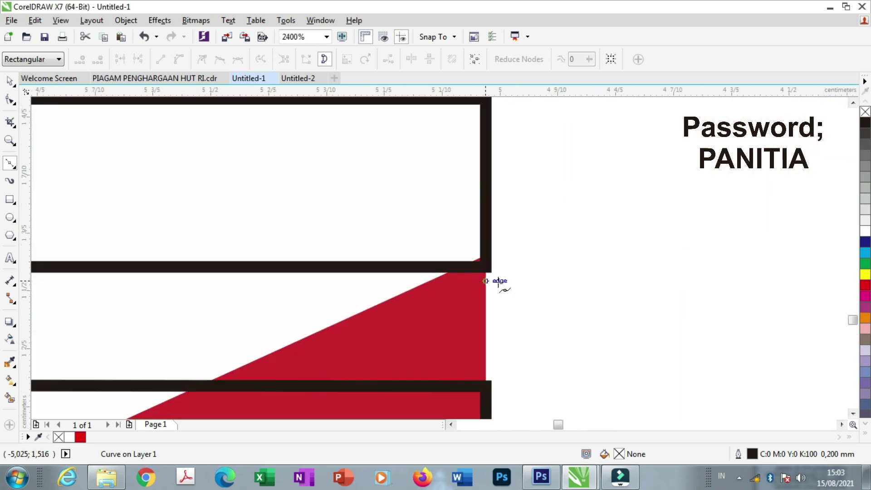
{"action": "left_click", "coordinate": [485, 255]}
{"action": "scroll", "coordinate": [485, 255], "scroll_direction": "down", "scroll_amount": 3}
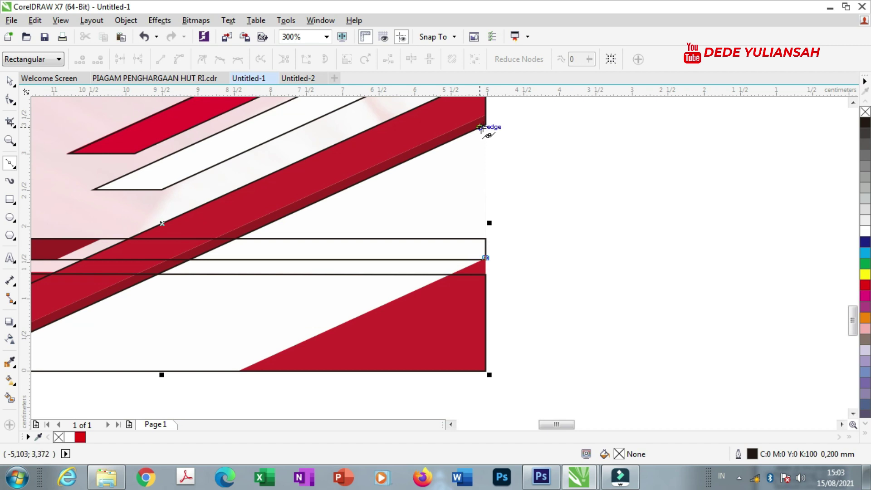
{"action": "left_click", "coordinate": [485, 124]}
{"action": "scroll", "coordinate": [369, 188], "scroll_direction": "down", "scroll_amount": 2}
{"action": "scroll", "coordinate": [340, 180], "scroll_direction": "up", "scroll_amount": 3}
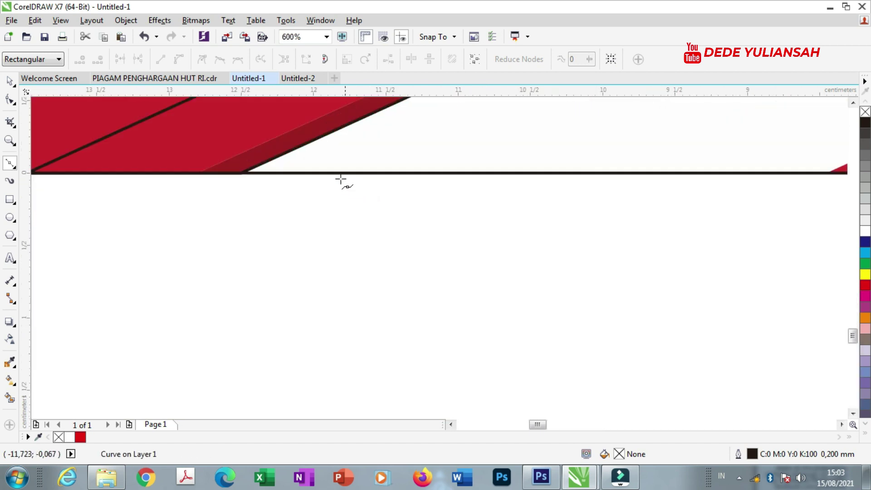
{"action": "left_click", "coordinate": [240, 172]}
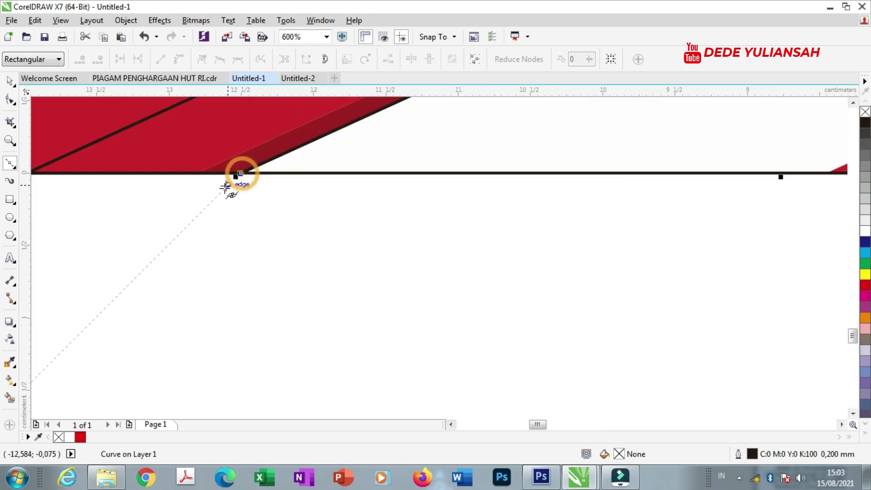
{"action": "scroll", "coordinate": [369, 178], "scroll_direction": "down", "scroll_amount": 3}
{"action": "scroll", "coordinate": [375, 194], "scroll_direction": "up", "scroll_amount": 4}
{"action": "left_click", "coordinate": [350, 238]}
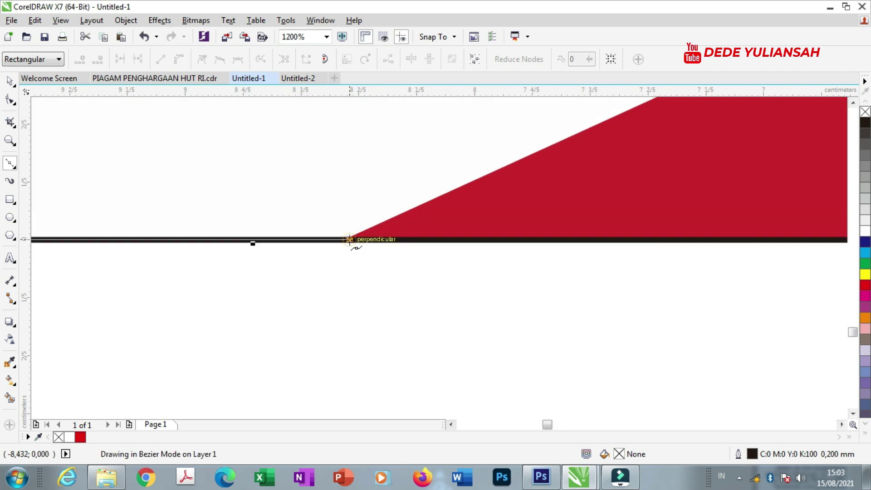
{"action": "scroll", "coordinate": [600, 144], "scroll_direction": "down", "scroll_amount": 3}
{"action": "scroll", "coordinate": [576, 159], "scroll_direction": "up", "scroll_amount": 2}
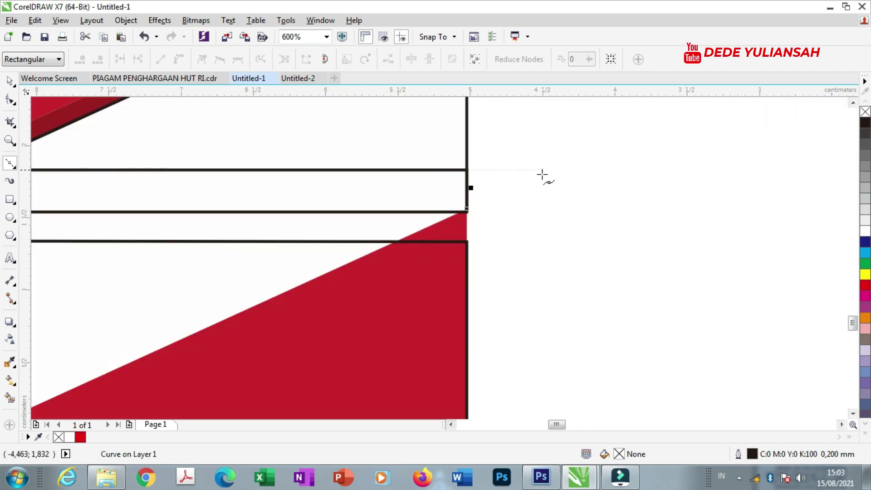
{"action": "key", "text": "ctrl+z"}
{"action": "scroll", "coordinate": [467, 211], "scroll_direction": "up", "scroll_amount": 2}
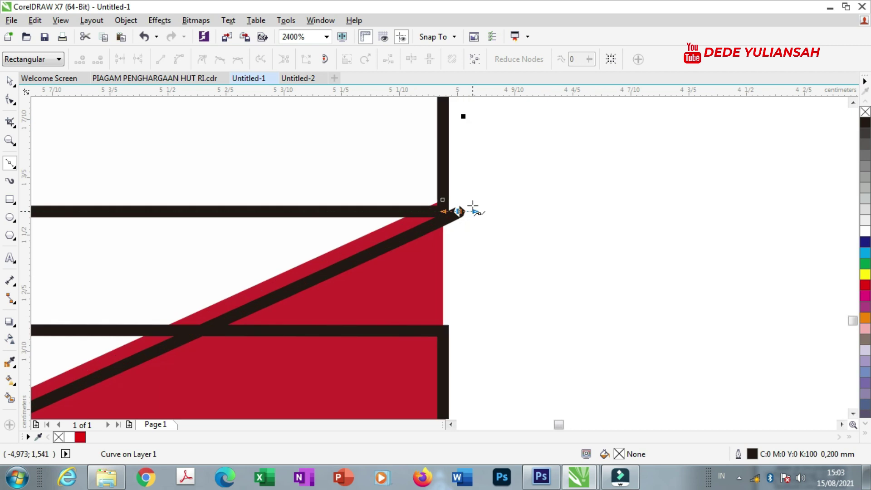
{"action": "scroll", "coordinate": [539, 244], "scroll_direction": "down", "scroll_amount": 5}
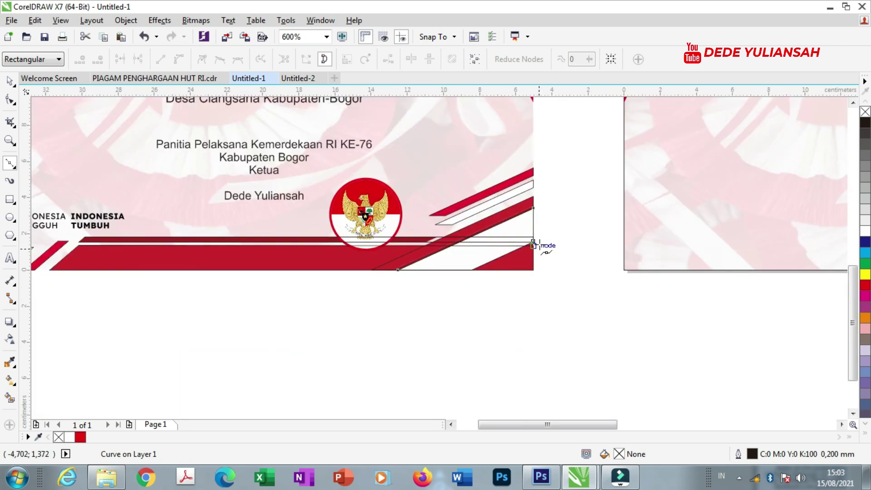
{"action": "left_click", "coordinate": [9, 81]}
{"action": "left_click", "coordinate": [95, 288]}
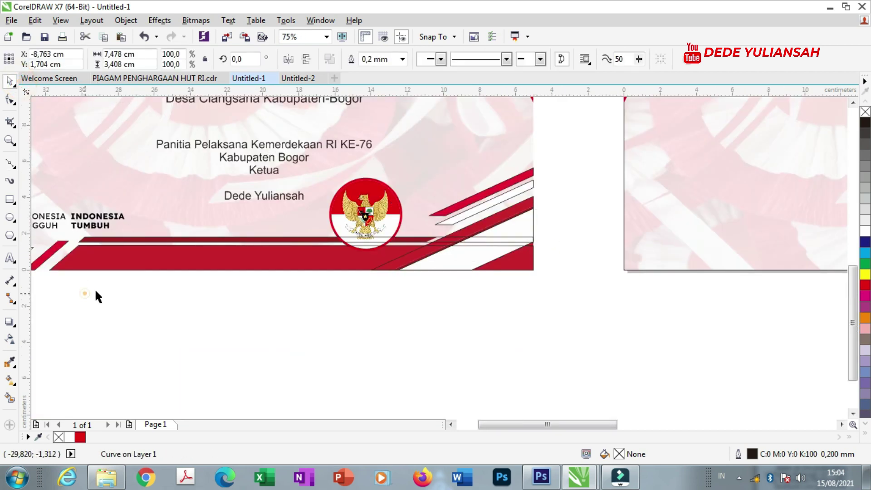
Step: Select all the traced stripes and bands together with the Garuda emblem and move them straight down to just below the reference certificate
{"action": "left_click", "coordinate": [506, 185]}
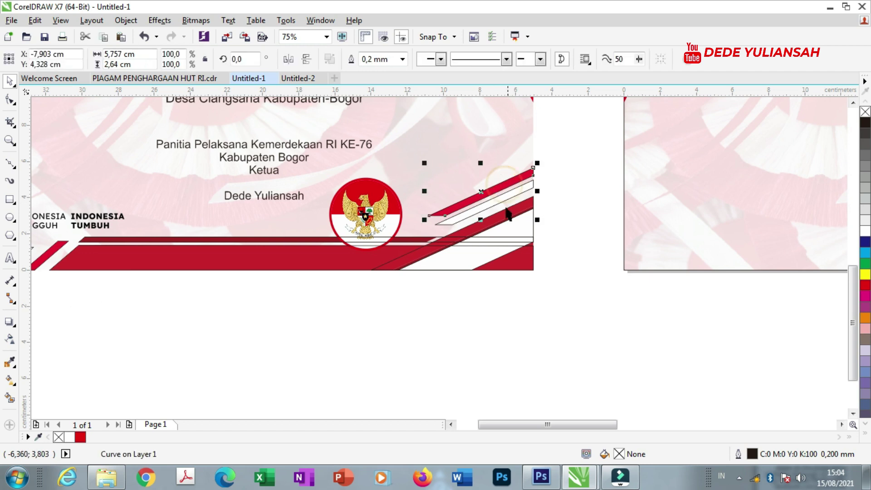
{"action": "left_click_drag", "start_coordinate": [480, 194], "coordinate": [507, 147]}
{"action": "key", "text": "ctrl+z"}
{"action": "left_click", "coordinate": [453, 223], "text": "shift"}
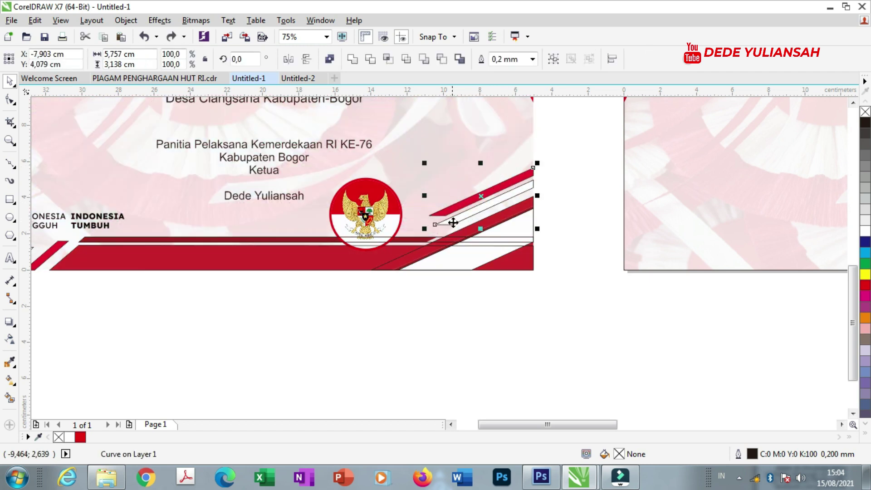
{"action": "left_click", "coordinate": [393, 245], "text": "shift"}
{"action": "left_click", "coordinate": [311, 262], "text": "shift"}
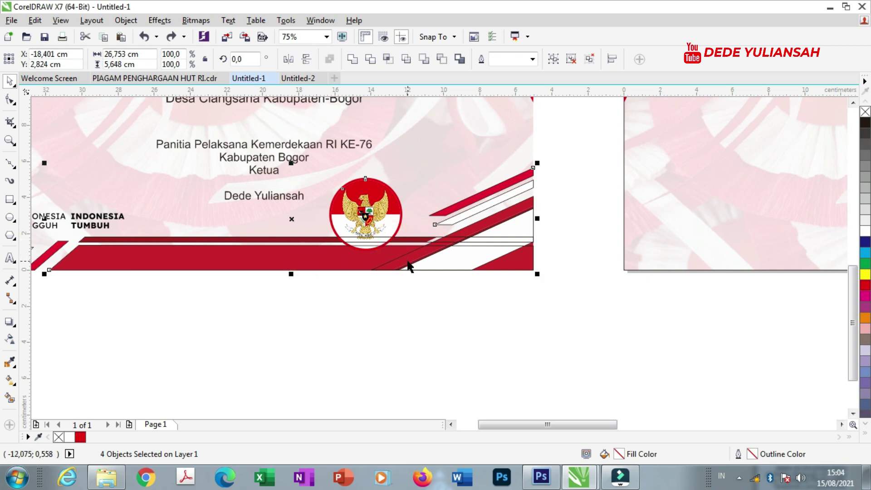
{"action": "left_click", "coordinate": [409, 259], "text": "shift"}
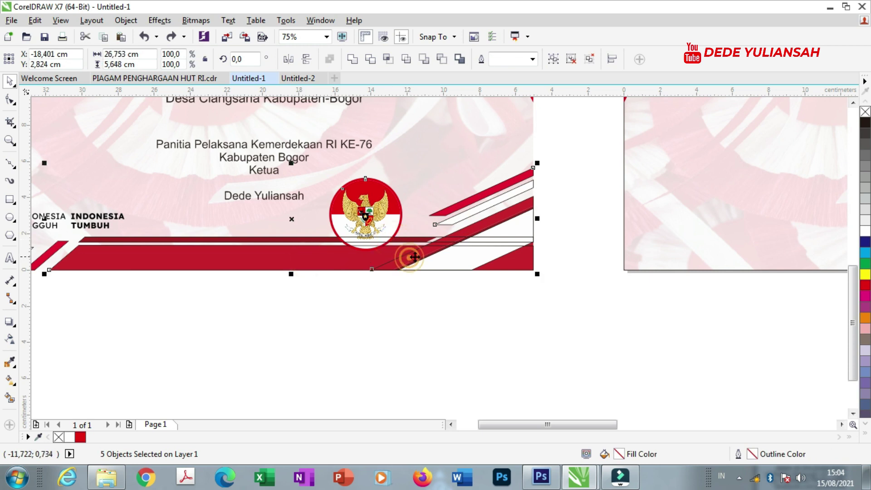
{"action": "left_click", "coordinate": [463, 258], "text": "shift"}
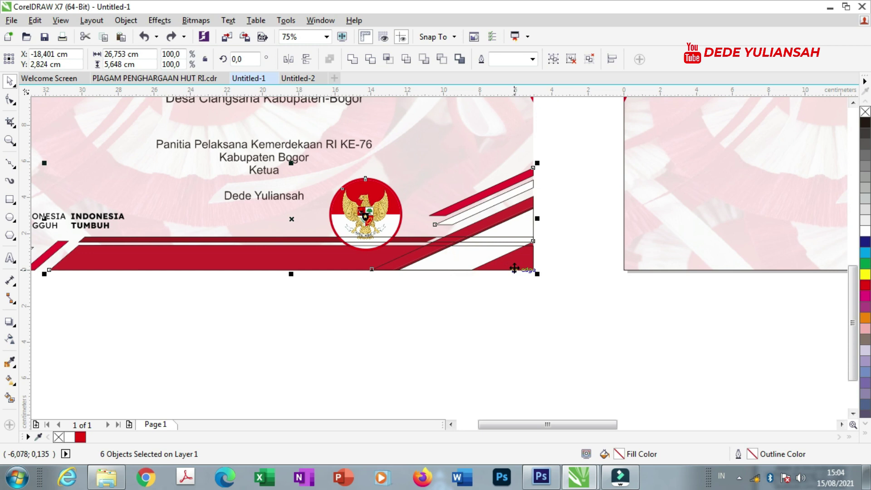
{"action": "left_click", "coordinate": [62, 252], "text": "shift"}
{"action": "scroll", "coordinate": [200, 248], "scroll_direction": "down", "scroll_amount": 4}
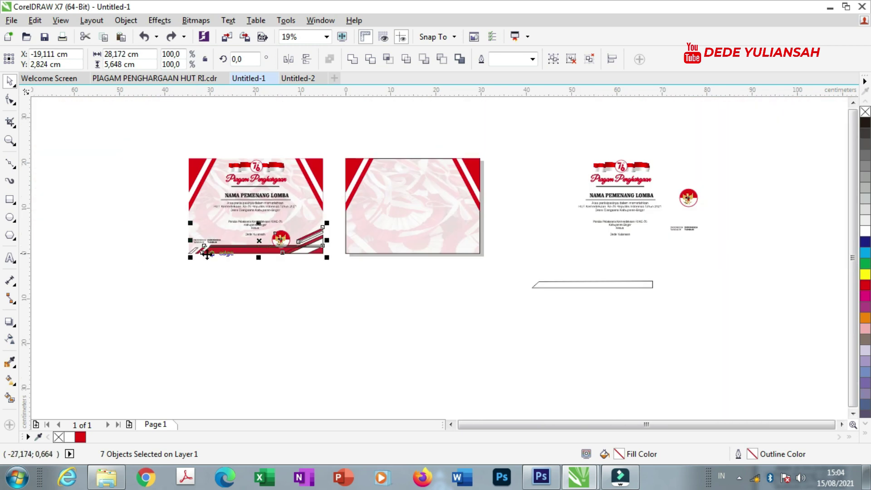
{"action": "scroll", "coordinate": [204, 247], "scroll_direction": "up", "scroll_amount": 4}
{"action": "left_click", "coordinate": [217, 230], "text": "shift"}
{"action": "left_click_drag", "start_coordinate": [214, 229], "coordinate": [216, 336]}
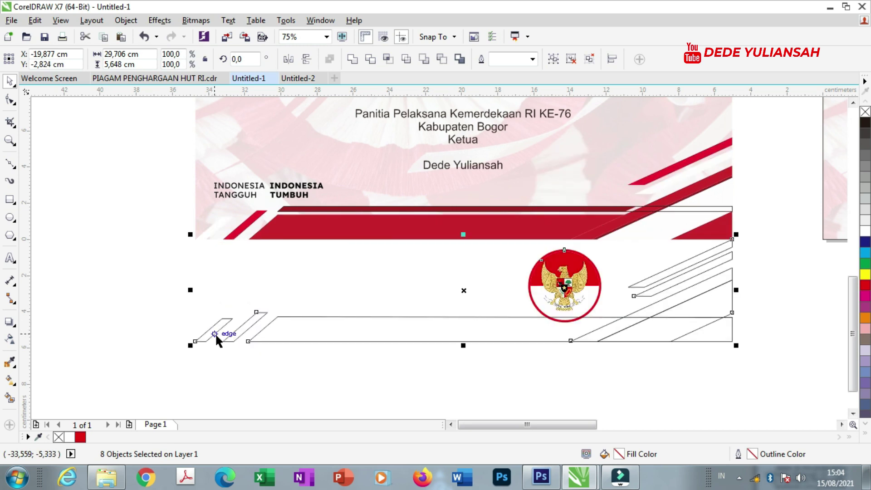
{"action": "key", "text": "ctrl+z"}
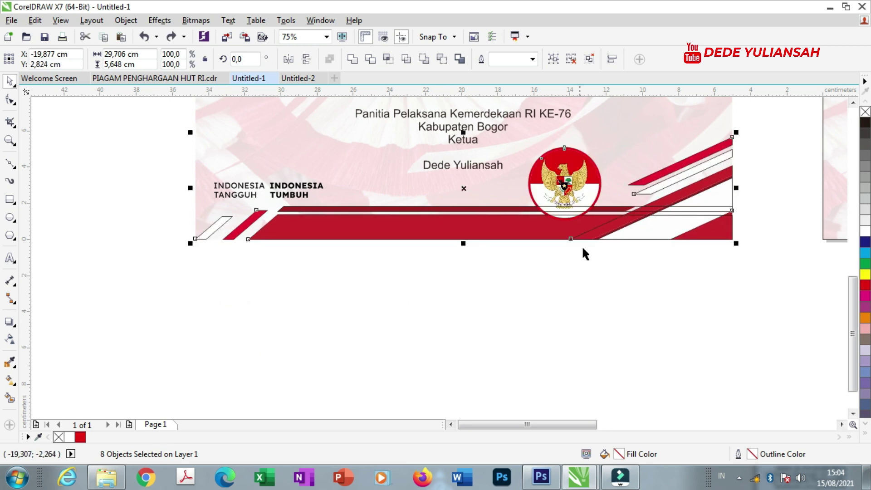
{"action": "left_click", "coordinate": [397, 208], "text": "shift"}
{"action": "left_click_drag", "start_coordinate": [455, 209], "coordinate": [455, 339]}
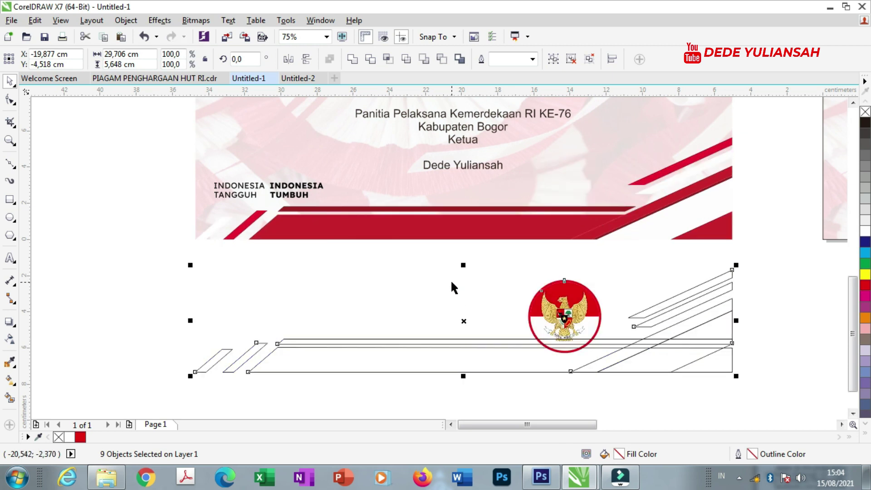
Step: Move the round Garuda emblem back onto the reference certificate, over the bottom band beside the diagonal stripes
{"action": "left_click", "coordinate": [562, 308]}
{"action": "left_click_drag", "start_coordinate": [557, 300], "coordinate": [617, 164]}
{"action": "scroll", "coordinate": [627, 164], "scroll_direction": "up", "scroll_amount": 2}
{"action": "left_click_drag", "start_coordinate": [591, 193], "coordinate": [592, 187]}
Step: Select the eight traced outlines and move them onto the lower part of the unfinished certificate page
{"action": "scroll", "coordinate": [350, 182], "scroll_direction": "down", "scroll_amount": 4}
{"action": "left_click_drag", "start_coordinate": [538, 306], "coordinate": [180, 242]}
{"action": "left_click_drag", "start_coordinate": [432, 278], "coordinate": [781, 175]}
{"action": "scroll", "coordinate": [781, 175], "scroll_direction": "up", "scroll_amount": 2}
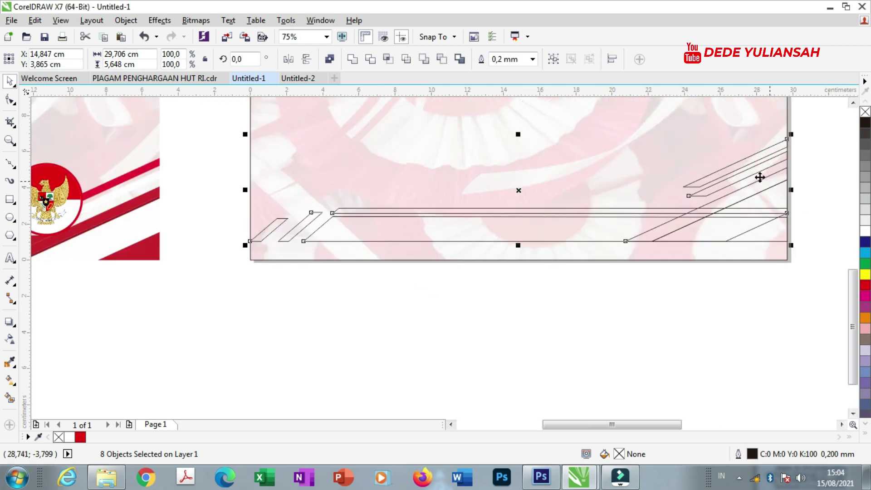
Step: Group the eight outlines and align the group with the bottom edge of the page background
{"action": "key", "text": "ctrl+g"}
{"action": "left_click_drag", "start_coordinate": [782, 207], "coordinate": [766, 227]}
{"action": "left_click", "coordinate": [672, 162], "text": "shift"}
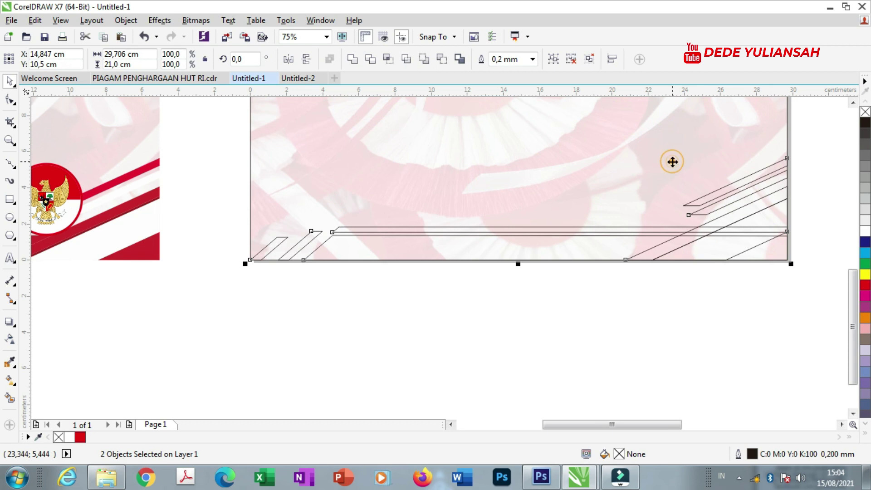
{"action": "left_click", "coordinate": [769, 323]}
Step: Ungroup the aligned outlines into separate shapes and clear the selection
{"action": "left_click", "coordinate": [616, 247]}
{"action": "right_click", "coordinate": [617, 247]}
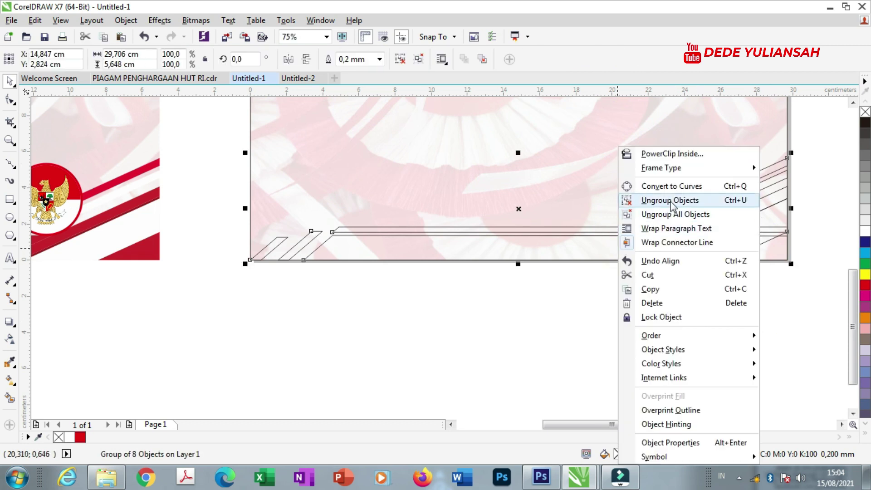
{"action": "left_click", "coordinate": [659, 200]}
{"action": "left_click", "coordinate": [496, 337]}
Step: Sample the red of the reference's lower-right triangle and fill the wide bottom band with it
{"action": "left_click", "coordinate": [14, 365]}
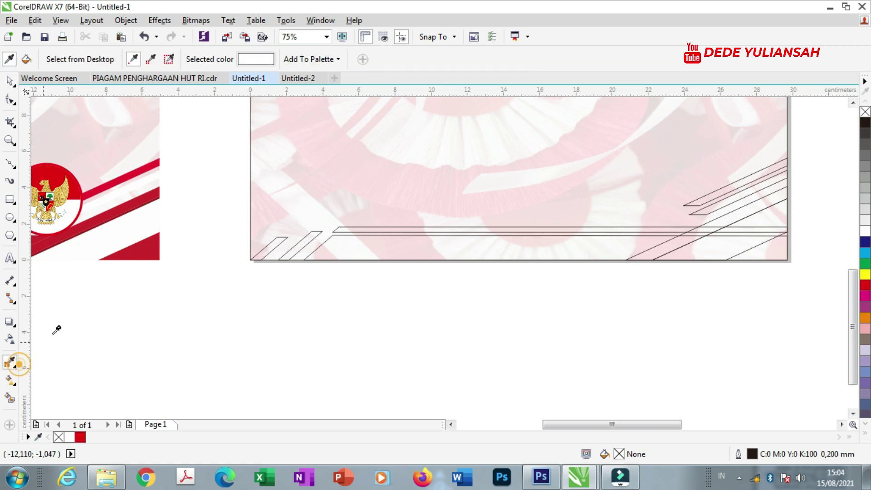
{"action": "left_click", "coordinate": [134, 251]}
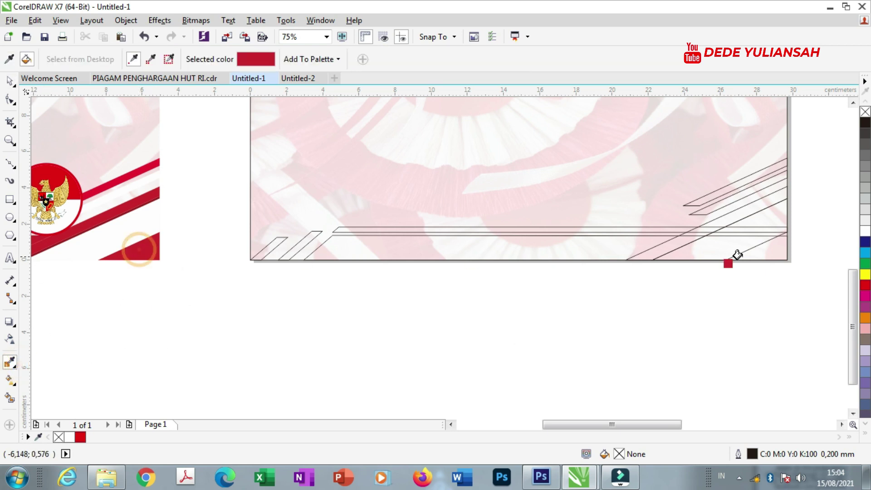
{"action": "left_click", "coordinate": [397, 246]}
Step: Sample the dark red of the reference's thin band and fill the thin band above the wide bottom band with it
{"action": "scroll", "coordinate": [272, 163], "scroll_direction": "down", "scroll_amount": 2}
{"action": "scroll", "coordinate": [106, 153], "scroll_direction": "up", "scroll_amount": 2}
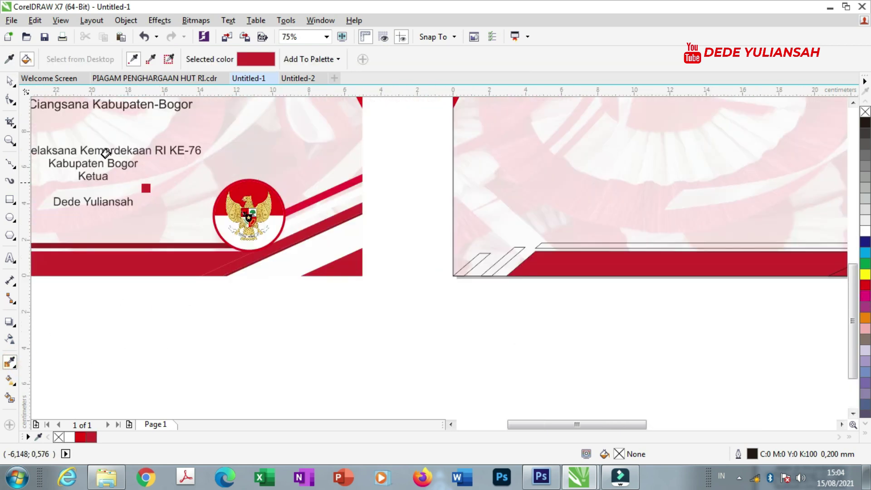
{"action": "left_click", "coordinate": [10, 59]}
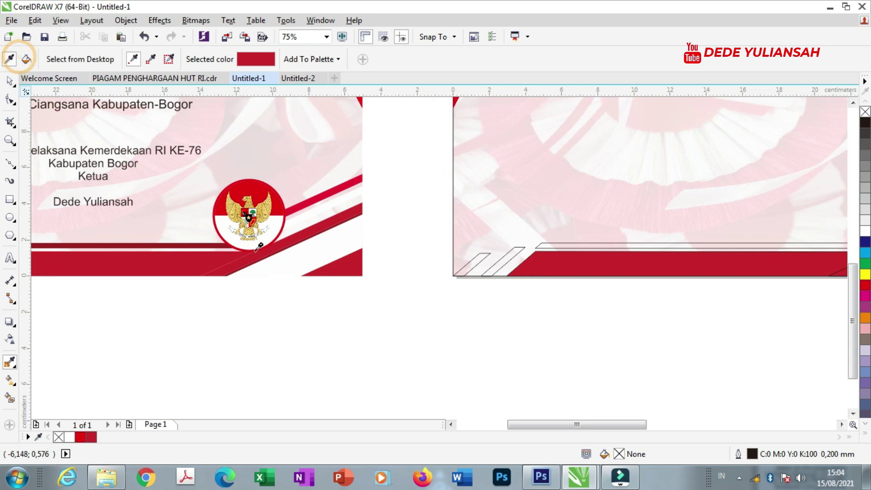
{"action": "left_click", "coordinate": [189, 243]}
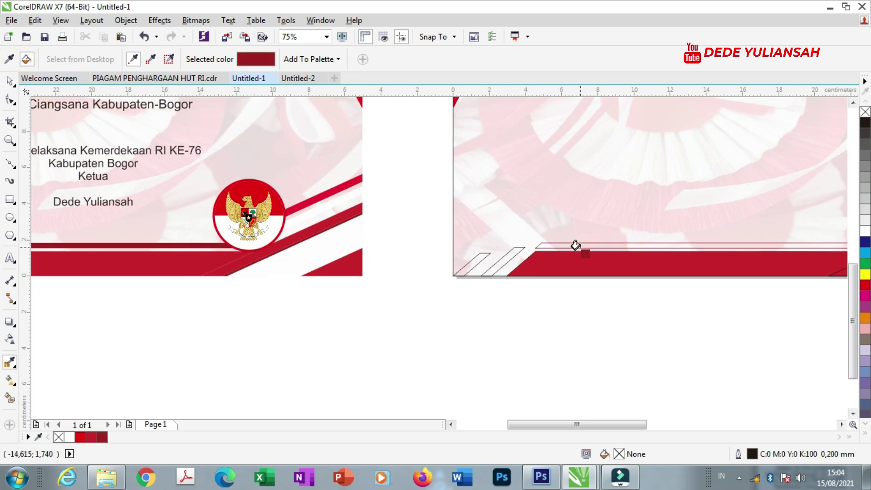
{"action": "scroll", "coordinate": [576, 247], "scroll_direction": "up", "scroll_amount": 3}
{"action": "left_click", "coordinate": [538, 234]}
{"action": "scroll", "coordinate": [490, 247], "scroll_direction": "down", "scroll_amount": 3}
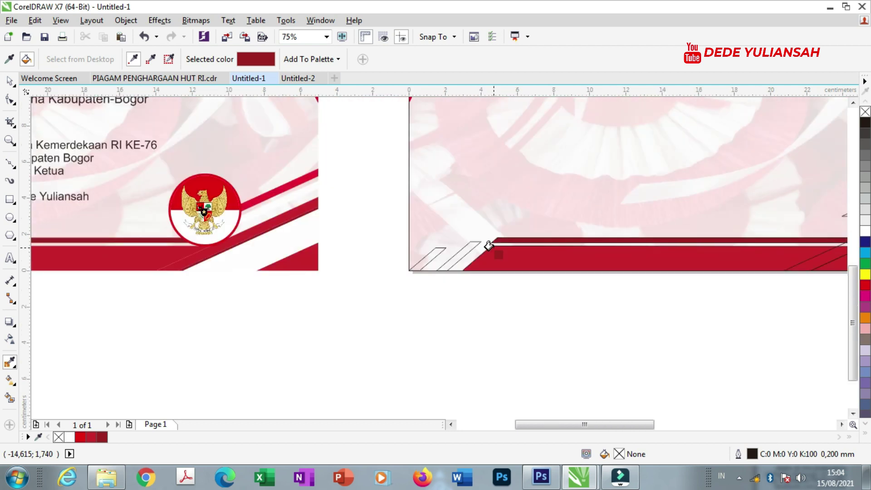
Step: Fill the wide diagonal stripe in the page's lower-right corner with the same dark red
{"action": "scroll", "coordinate": [455, 246], "scroll_direction": "down", "scroll_amount": 1}
{"action": "scroll", "coordinate": [608, 245], "scroll_direction": "up", "scroll_amount": 2}
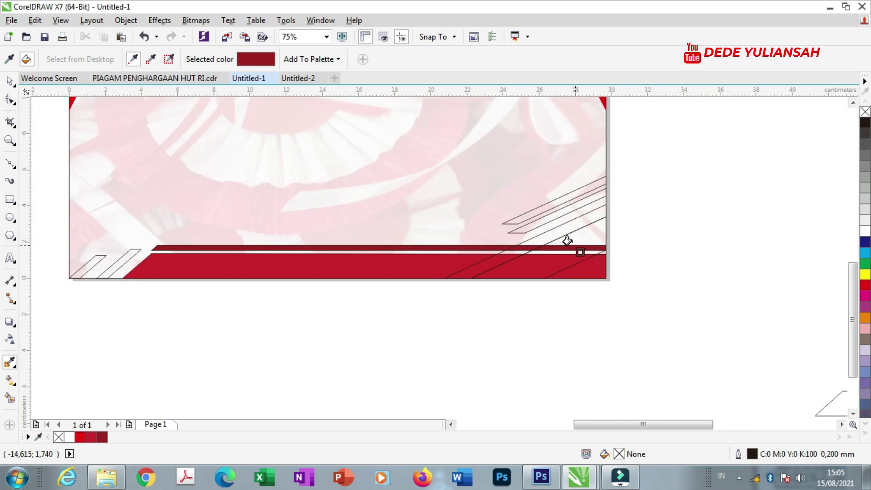
{"action": "scroll", "coordinate": [567, 241], "scroll_direction": "up", "scroll_amount": 2}
{"action": "left_click", "coordinate": [544, 192]}
{"action": "scroll", "coordinate": [379, 171], "scroll_direction": "down", "scroll_amount": 3}
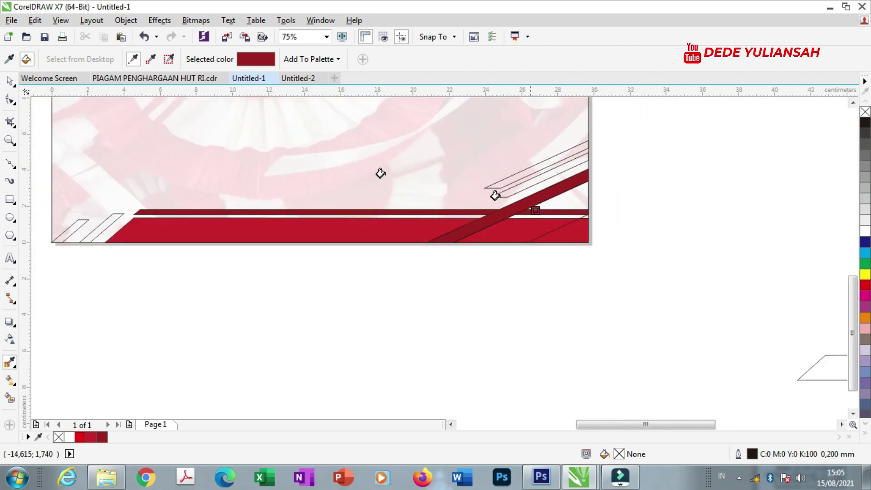
Step: Sample white from the empty area below the page and fill the large diagonal area beside the lower-right triangle with it
{"action": "left_click", "coordinate": [10, 58]}
{"action": "left_click", "coordinate": [389, 284]}
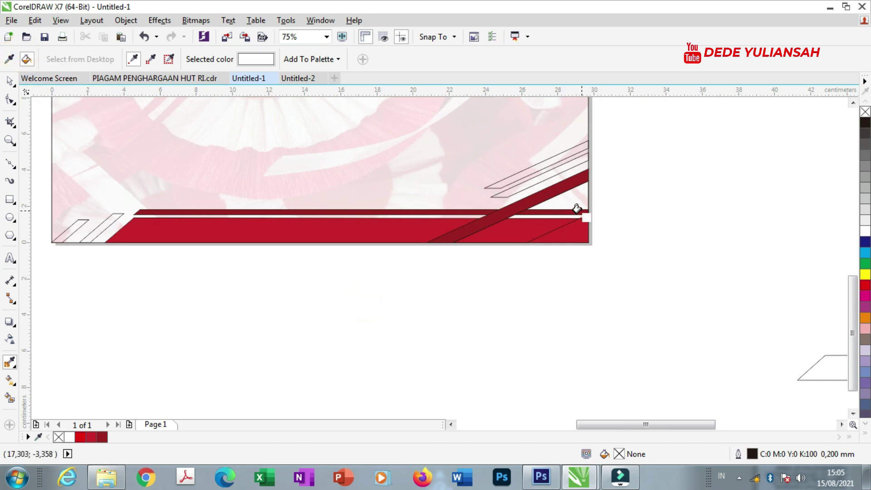
{"action": "scroll", "coordinate": [575, 206], "scroll_direction": "up", "scroll_amount": 1}
{"action": "left_click", "coordinate": [568, 192]}
{"action": "scroll", "coordinate": [568, 192], "scroll_direction": "down", "scroll_amount": 1}
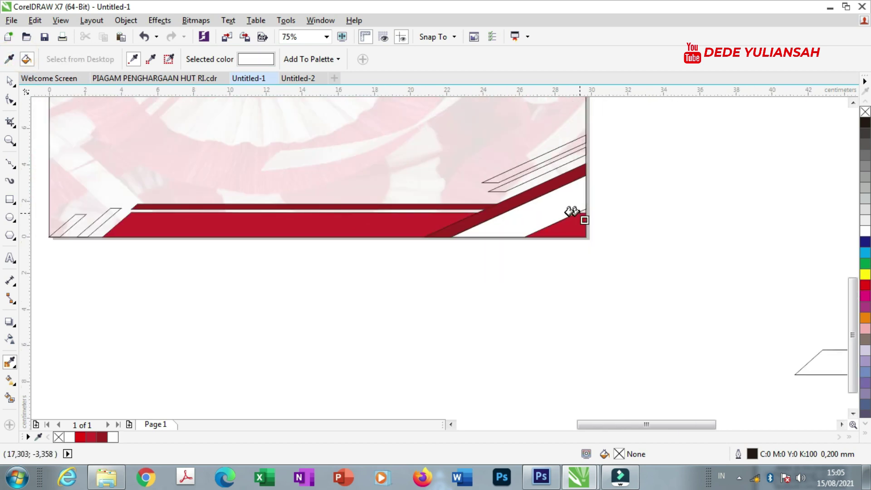
Step: Fill the narrow lower diagonal stripe in the right corner and the outermost stripe in the left corner with white
{"action": "scroll", "coordinate": [512, 184], "scroll_direction": "up", "scroll_amount": 2}
{"action": "left_click", "coordinate": [514, 192]}
{"action": "scroll", "coordinate": [514, 192], "scroll_direction": "down", "scroll_amount": 3}
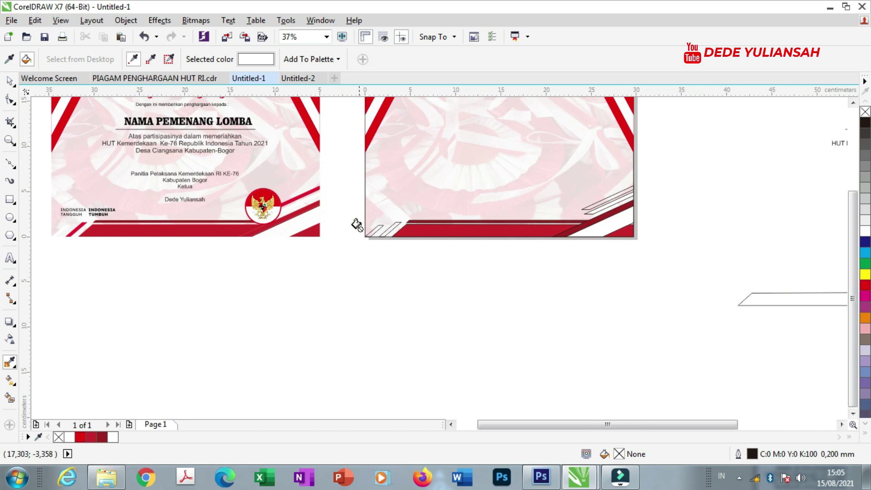
{"action": "scroll", "coordinate": [363, 224], "scroll_direction": "up", "scroll_amount": 2}
{"action": "left_click", "coordinate": [326, 234]}
Step: Sample the red of the wide bottom band and fill the second slanted stripe in the lower-left corner with it
{"action": "left_click", "coordinate": [11, 60]}
{"action": "left_click", "coordinate": [471, 238]}
{"action": "scroll", "coordinate": [387, 221], "scroll_direction": "up", "scroll_amount": 3}
{"action": "left_click", "coordinate": [393, 225]}
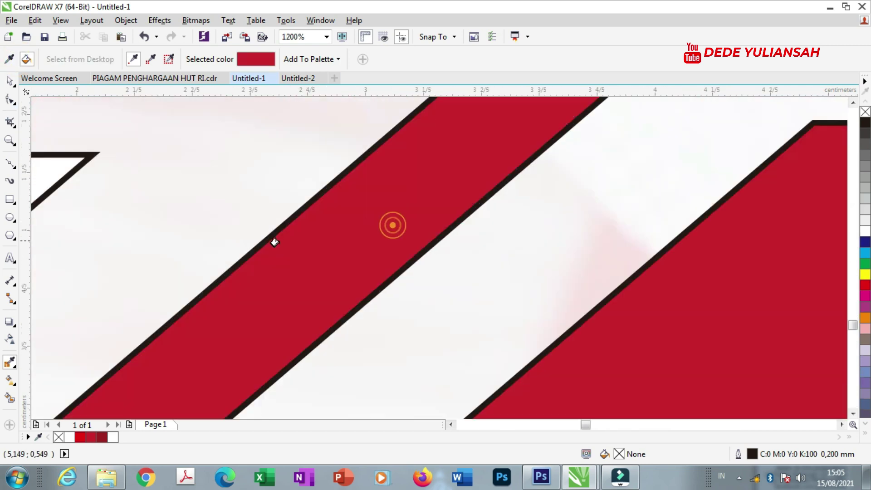
Step: Fill the uppermost diagonal stripe in the lower-right corner with the same red
{"action": "scroll", "coordinate": [274, 242], "scroll_direction": "down", "scroll_amount": 8}
{"action": "scroll", "coordinate": [451, 247], "scroll_direction": "up", "scroll_amount": 3}
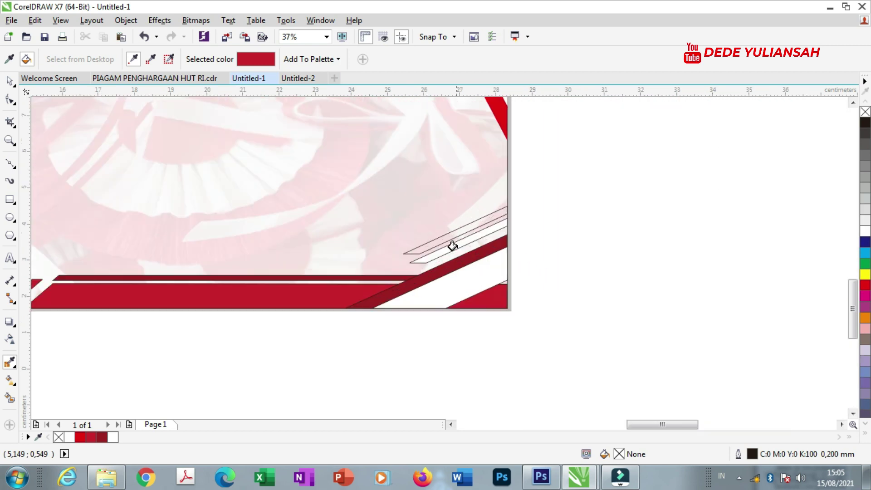
{"action": "left_click", "coordinate": [441, 222]}
{"action": "scroll", "coordinate": [575, 231], "scroll_direction": "down", "scroll_amount": 1}
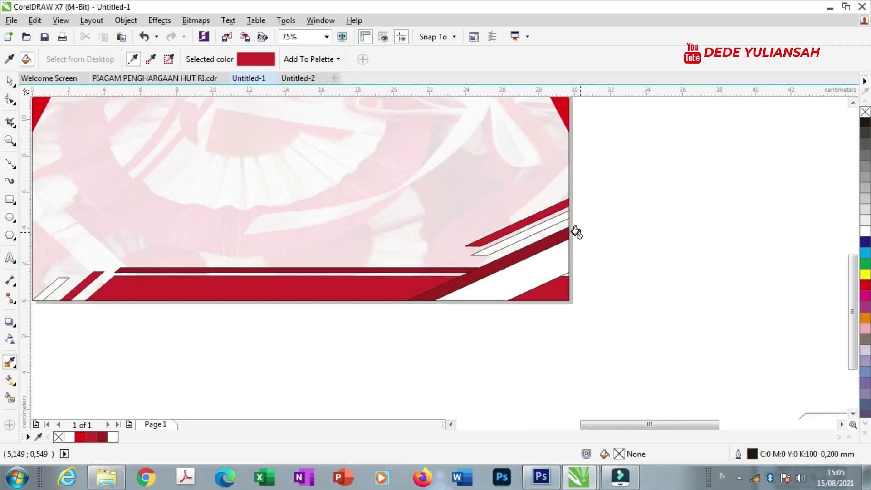
Step: Remove the outlines from the eight bands and stripes along the page's lower edge
{"action": "left_click", "coordinate": [10, 81]}
{"action": "scroll", "coordinate": [544, 254], "scroll_direction": "down", "scroll_amount": 2}
{"action": "left_click_drag", "start_coordinate": [607, 297], "coordinate": [434, 245]}
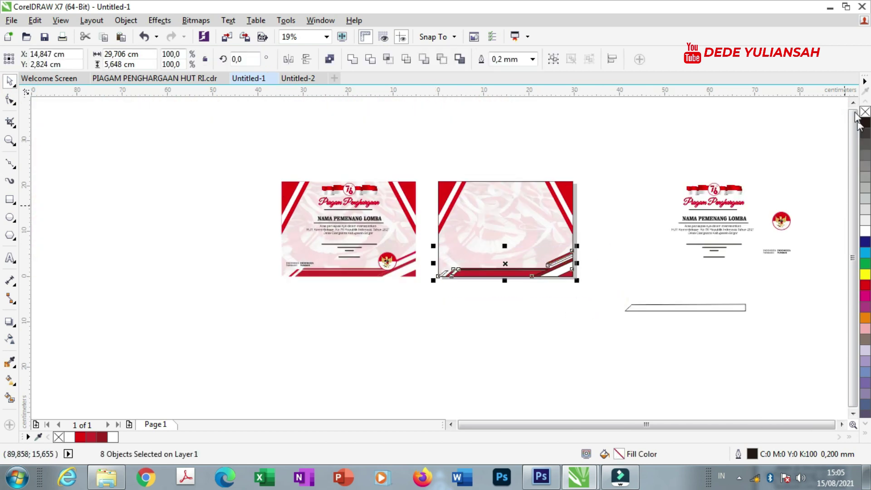
{"action": "left_click", "coordinate": [575, 285]}
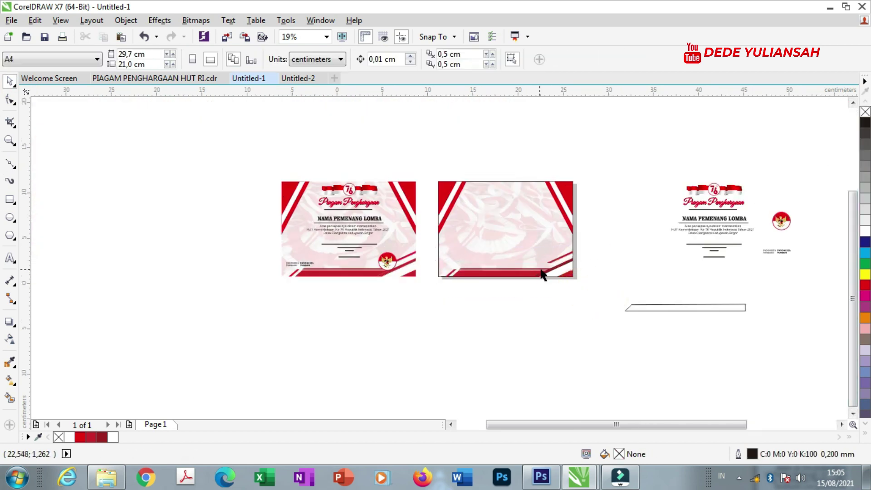
Step: Fill the dark diagonal stripe in the lower-right corner with the same red as the wide bottom band
{"action": "scroll", "coordinate": [544, 274], "scroll_direction": "up", "scroll_amount": 4}
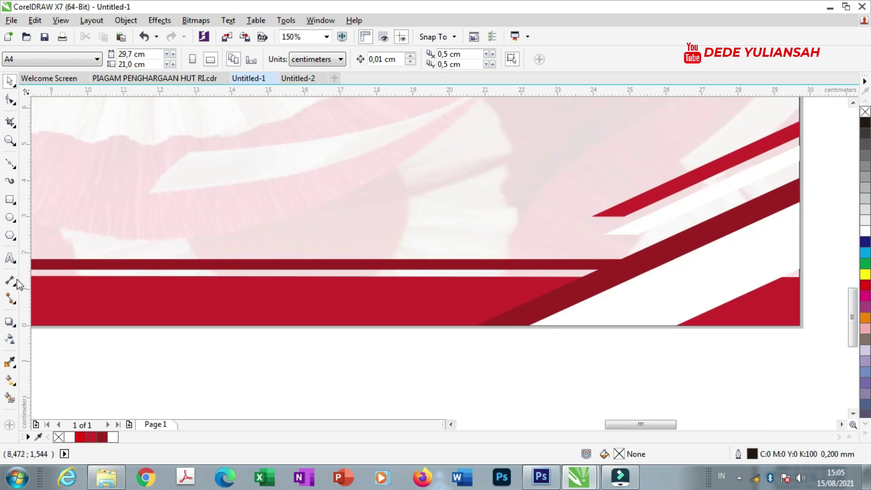
{"action": "left_click", "coordinate": [13, 362]}
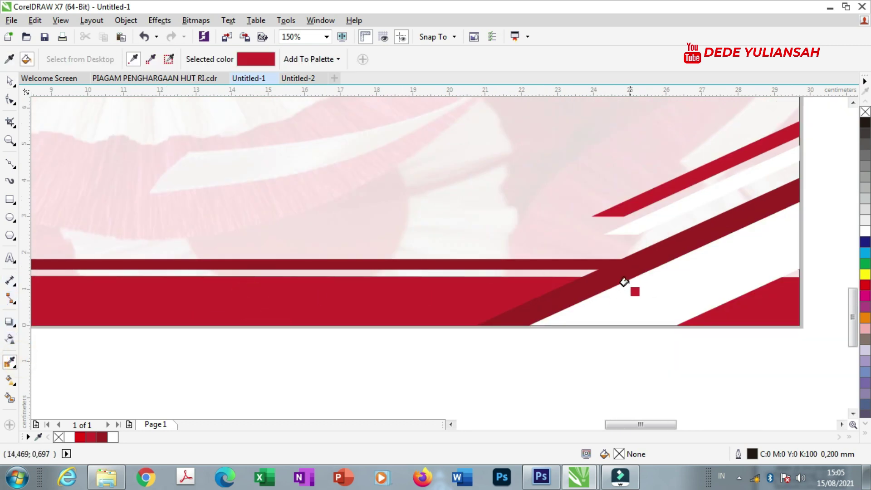
{"action": "scroll", "coordinate": [623, 283], "scroll_direction": "up", "scroll_amount": 1}
{"action": "scroll", "coordinate": [613, 271], "scroll_direction": "down", "scroll_amount": 3}
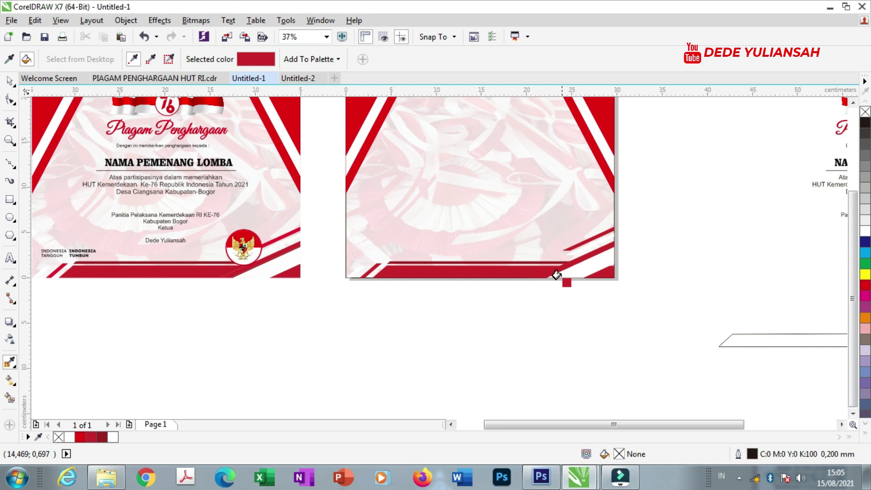
{"action": "left_click", "coordinate": [9, 82]}
{"action": "scroll", "coordinate": [601, 234], "scroll_direction": "up", "scroll_amount": 1}
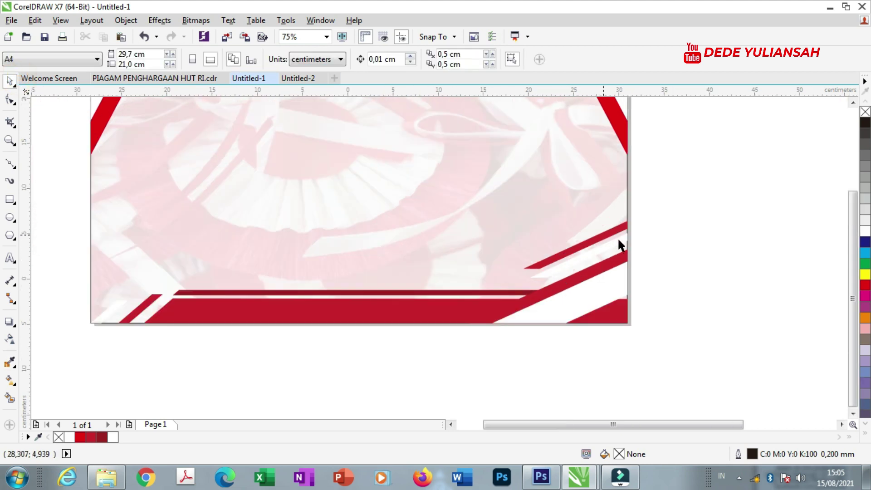
{"action": "scroll", "coordinate": [617, 244], "scroll_direction": "down", "scroll_amount": 1}
Step: Check the size of the round eagle emblem on the reference certificate
{"action": "left_click", "coordinate": [235, 243]}
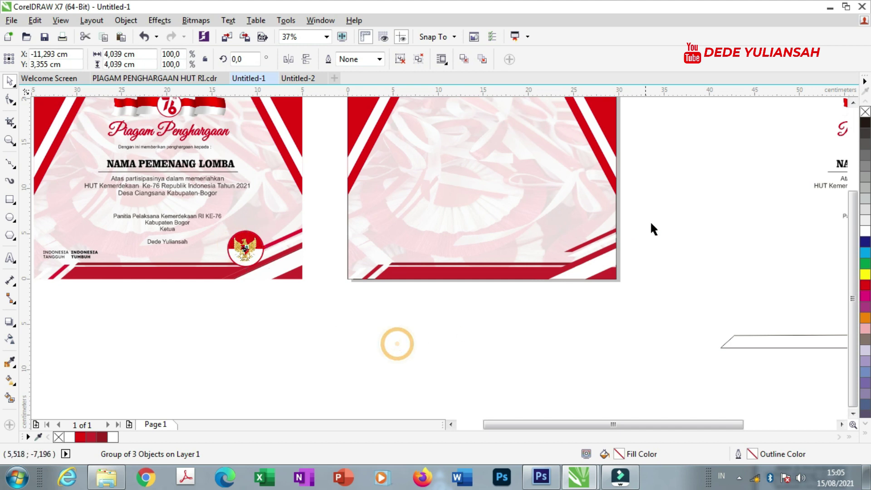
{"action": "left_click", "coordinate": [651, 227]}
{"action": "scroll", "coordinate": [615, 246], "scroll_direction": "up", "scroll_amount": 1}
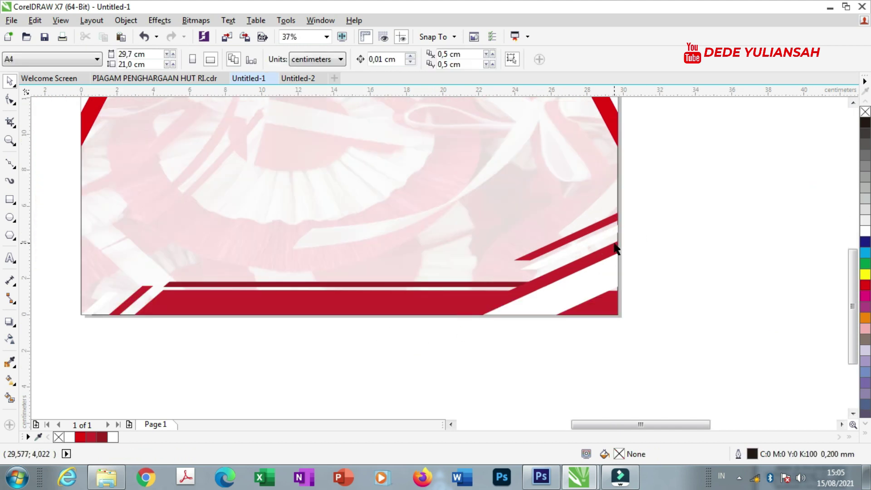
{"action": "left_click", "coordinate": [10, 203]}
{"action": "left_click_drag", "start_coordinate": [435, 186], "coordinate": [536, 269]}
{"action": "key", "text": "ctrl+z"}
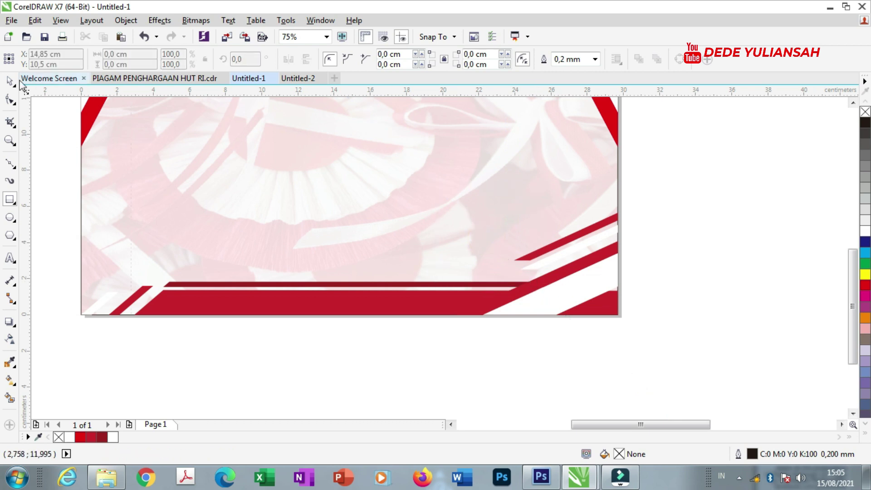
Step: Draw a circle near the page's lower-right corner and set its diameter to 4 cm
{"action": "left_click", "coordinate": [10, 217]}
{"action": "left_click_drag", "start_coordinate": [497, 240], "coordinate": [534, 272]}
{"action": "left_click", "coordinate": [141, 57]}
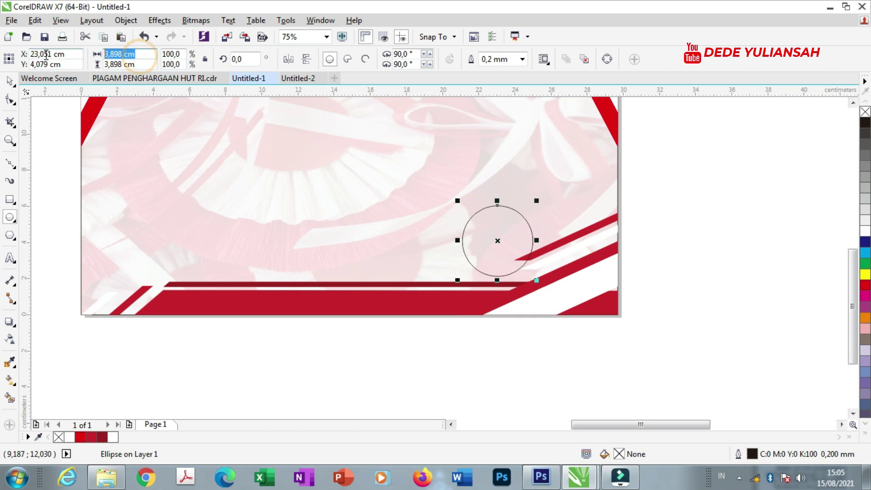
{"action": "type", "text": "4"}
{"action": "key", "text": "Return"}
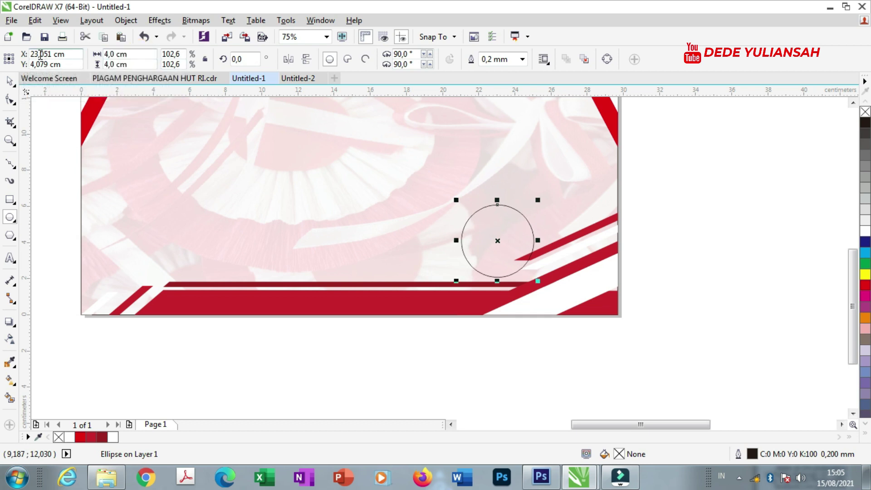
Step: Move the circle over the inner ends of the lower-right diagonal stripes and fill it red without an outline
{"action": "left_click", "coordinate": [11, 79]}
{"action": "scroll", "coordinate": [400, 222], "scroll_direction": "down", "scroll_amount": 3}
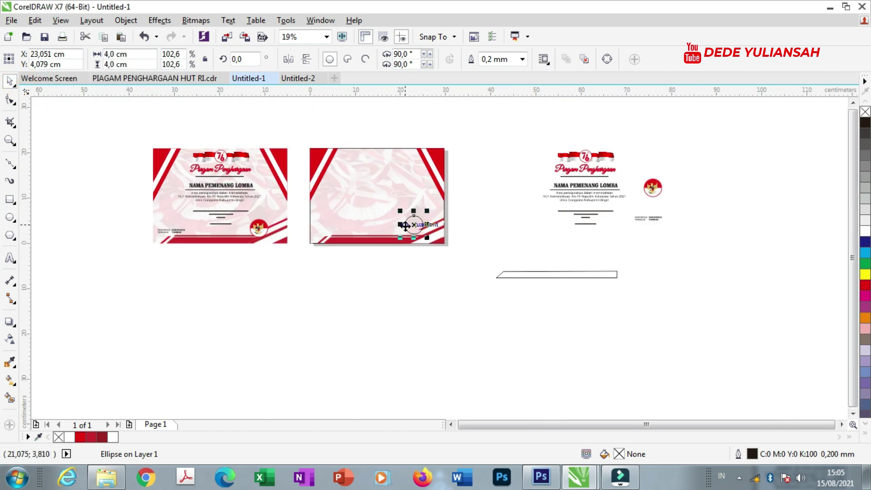
{"action": "scroll", "coordinate": [402, 224], "scroll_direction": "up", "scroll_amount": 3}
{"action": "scroll", "coordinate": [428, 229], "scroll_direction": "up", "scroll_amount": 2}
{"action": "left_click_drag", "start_coordinate": [431, 230], "coordinate": [464, 241]}
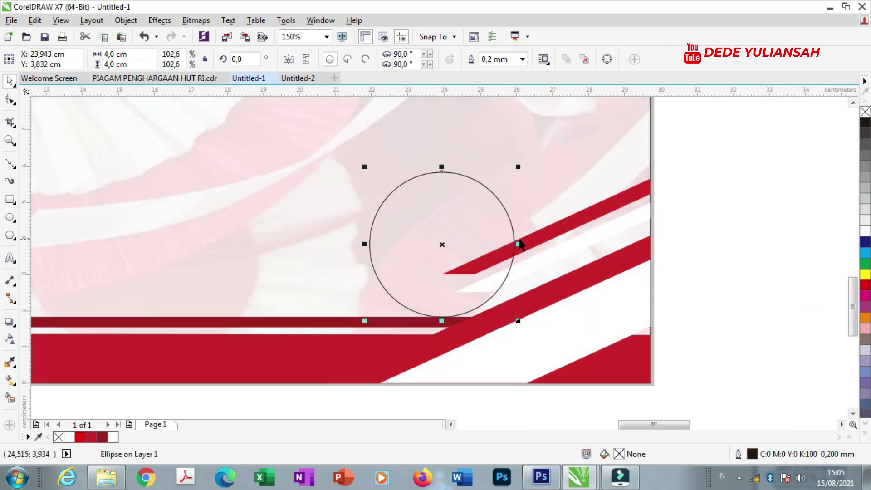
{"action": "left_click", "coordinate": [863, 286]}
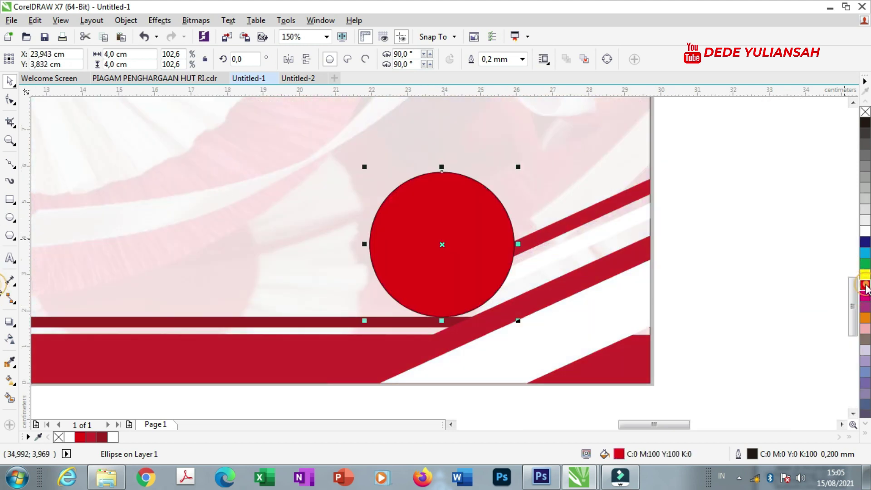
{"action": "right_click", "coordinate": [863, 116]}
Step: Add a concentric copy of the red circle about 3.5 cm across and fill it white
{"action": "scroll", "coordinate": [496, 186], "scroll_direction": "up", "scroll_amount": 2}
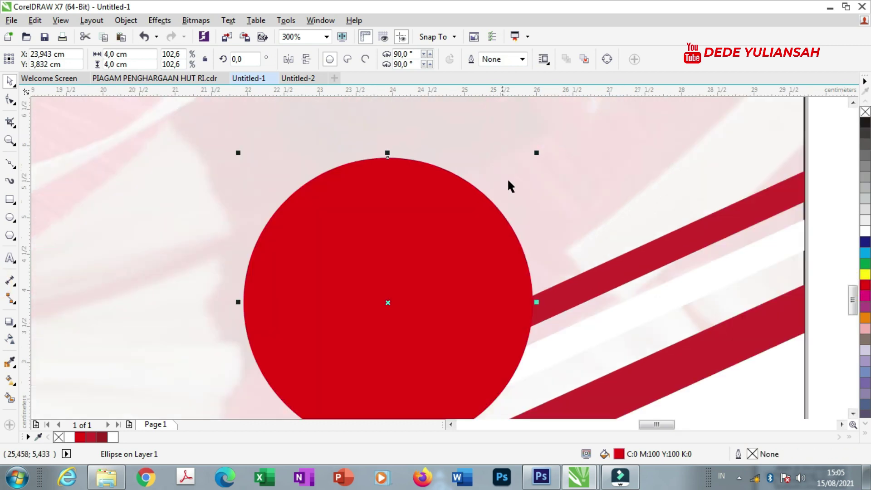
{"action": "mouse_move", "coordinate": [537, 152]}
{"action": "left_mouse_down"}
{"action": "mouse_move", "coordinate": [532, 171]}
{"action": "mouse_move", "coordinate": [538, 168]}
{"action": "left_mouse_up"}
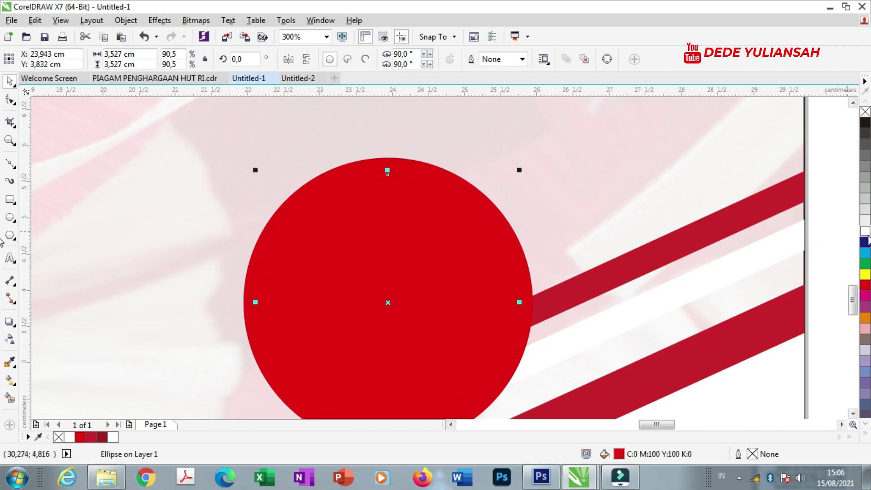
{"action": "left_click", "coordinate": [865, 232]}
{"action": "scroll", "coordinate": [498, 208], "scroll_direction": "down", "scroll_amount": 2}
{"action": "left_click", "coordinate": [684, 262]}
Step: Draw a rectangle about 5.8 by 2.7 cm over the upper half of the circles and fill it red without an outline
{"action": "left_click", "coordinate": [10, 199]}
{"action": "scroll", "coordinate": [473, 212], "scroll_direction": "up", "scroll_amount": 1}
{"action": "left_click_drag", "start_coordinate": [407, 195], "coordinate": [618, 292]}
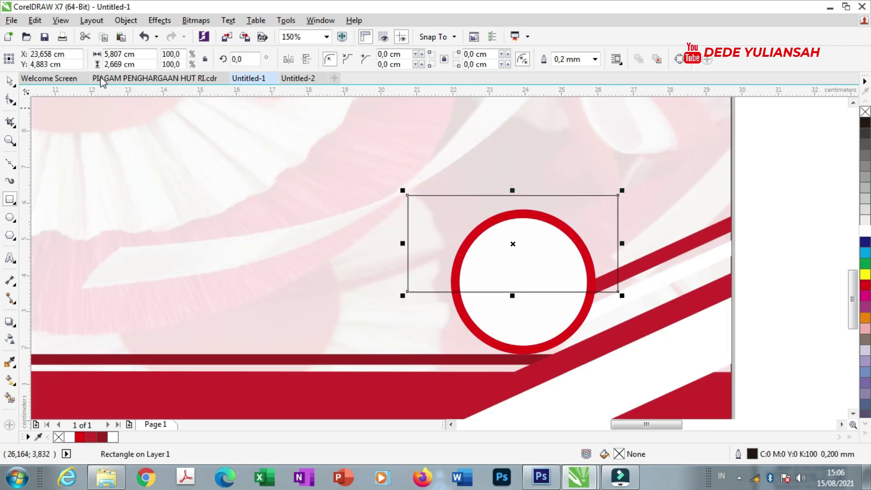
{"action": "left_click", "coordinate": [10, 82]}
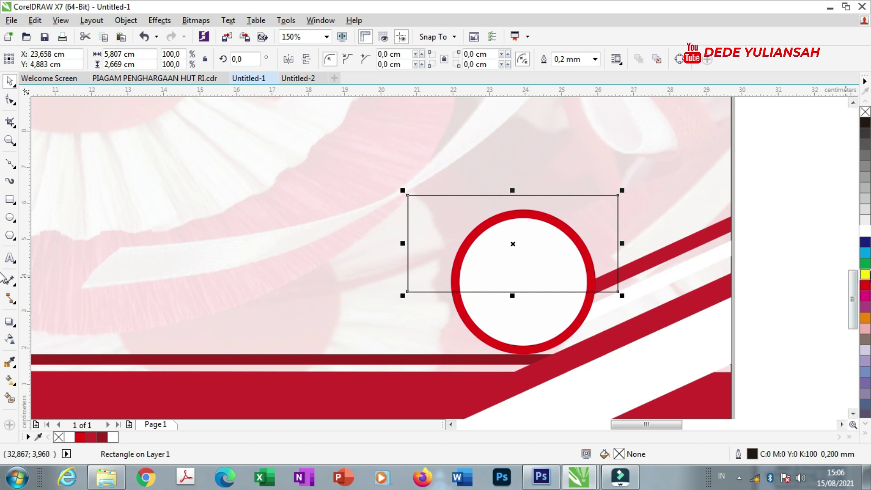
{"action": "left_click", "coordinate": [865, 286]}
{"action": "right_click", "coordinate": [865, 112]}
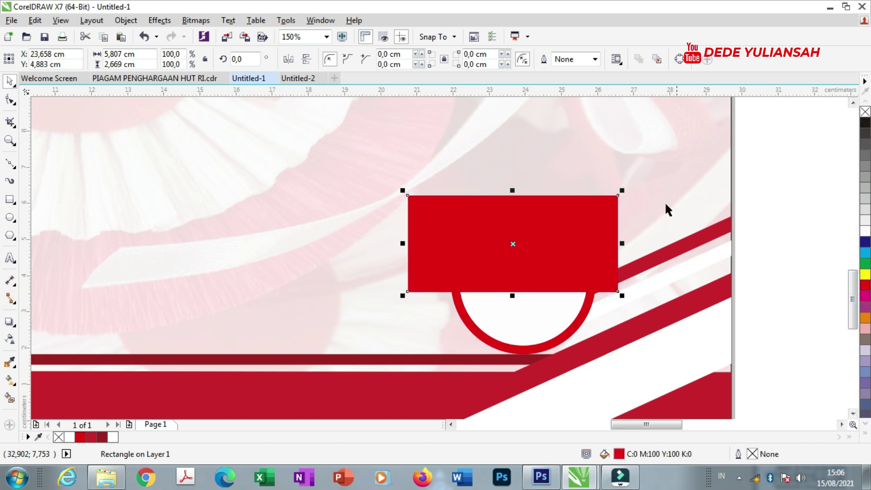
Step: PowerClip the red rectangle inside the white circle
{"action": "right_click", "coordinate": [588, 203]}
{"action": "left_click", "coordinate": [635, 136]}
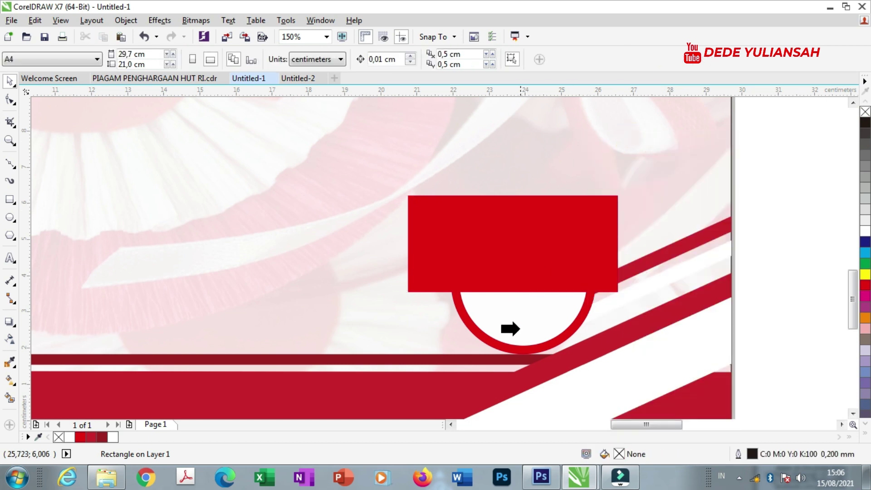
{"action": "left_click", "coordinate": [521, 328]}
{"action": "scroll", "coordinate": [441, 245], "scroll_direction": "down", "scroll_amount": 2}
{"action": "scroll", "coordinate": [446, 245], "scroll_direction": "up", "scroll_amount": 2}
{"action": "scroll", "coordinate": [480, 229], "scroll_direction": "down", "scroll_amount": 2}
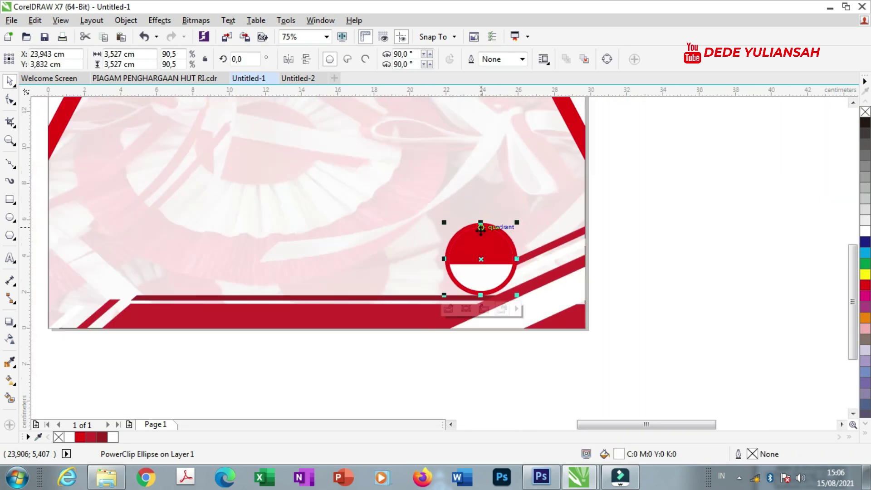
Step: Take the Garuda eagle bitmap out of the spare emblem group and place it on the new red-and-white circle
{"action": "scroll", "coordinate": [526, 249], "scroll_direction": "down", "scroll_amount": 2}
{"action": "left_click", "coordinate": [749, 214]}
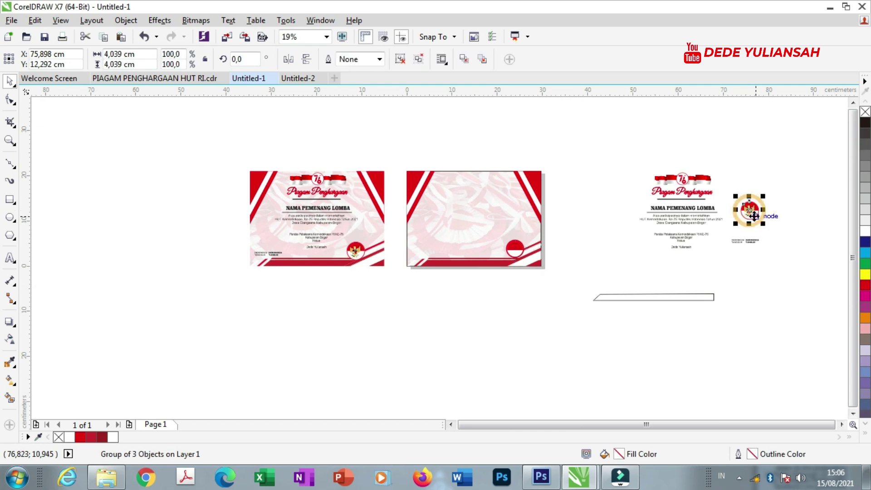
{"action": "left_click", "coordinate": [764, 221]}
{"action": "left_click", "coordinate": [748, 214], "text": "ctrl"}
{"action": "left_click_drag", "start_coordinate": [749, 214], "coordinate": [535, 267]}
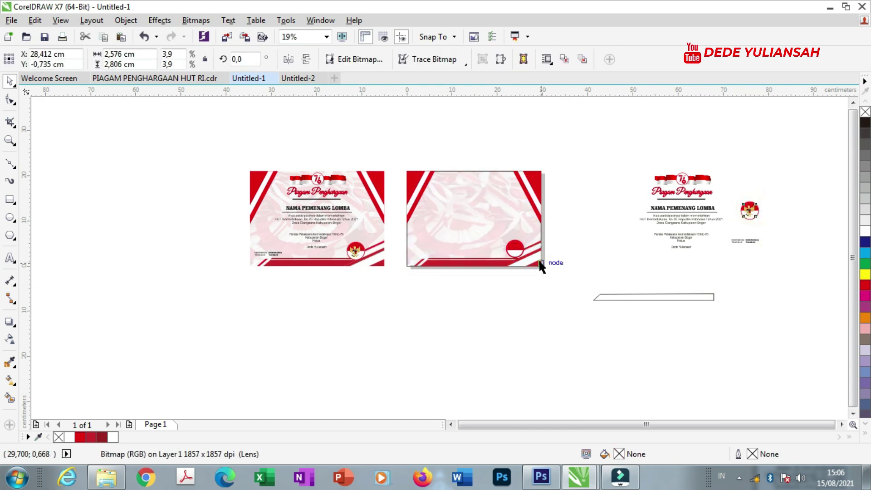
{"action": "scroll", "coordinate": [535, 270], "scroll_direction": "up", "scroll_amount": 2}
{"action": "left_click_drag", "start_coordinate": [548, 299], "coordinate": [444, 195]}
{"action": "scroll", "coordinate": [479, 225], "scroll_direction": "up", "scroll_amount": 2}
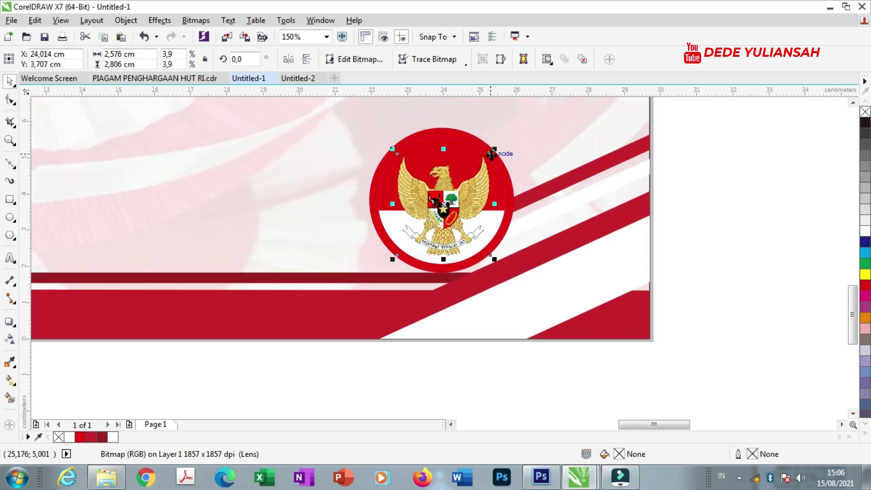
Step: Shrink the eagle about its centre to about 2.4 by 2.6 cm
{"action": "scroll", "coordinate": [491, 154], "scroll_direction": "up", "scroll_amount": 4}
{"action": "left_click_drag", "start_coordinate": [489, 146], "coordinate": [468, 157]}
{"action": "scroll", "coordinate": [539, 202], "scroll_direction": "down", "scroll_amount": 4}
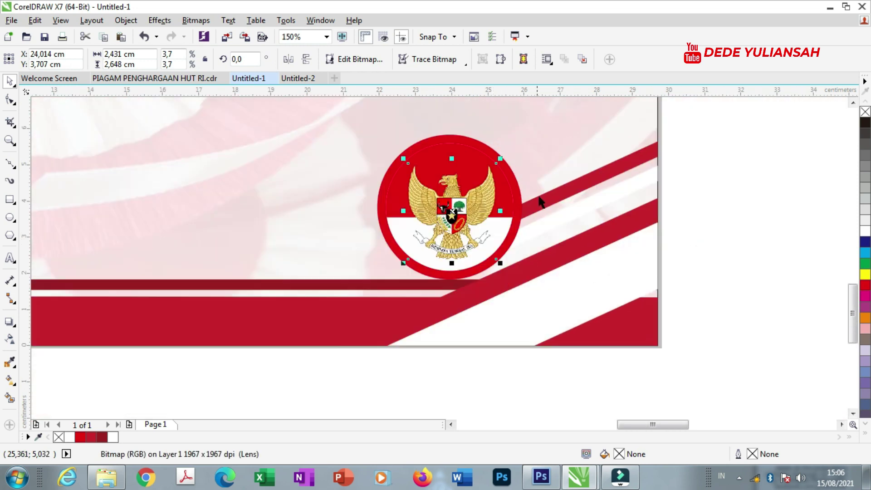
Step: Enlarge the whole emblem, both circles and the eagle, to about 4.6 cm across and move it slightly up
{"action": "left_click_drag", "start_coordinate": [572, 387], "coordinate": [363, 109]}
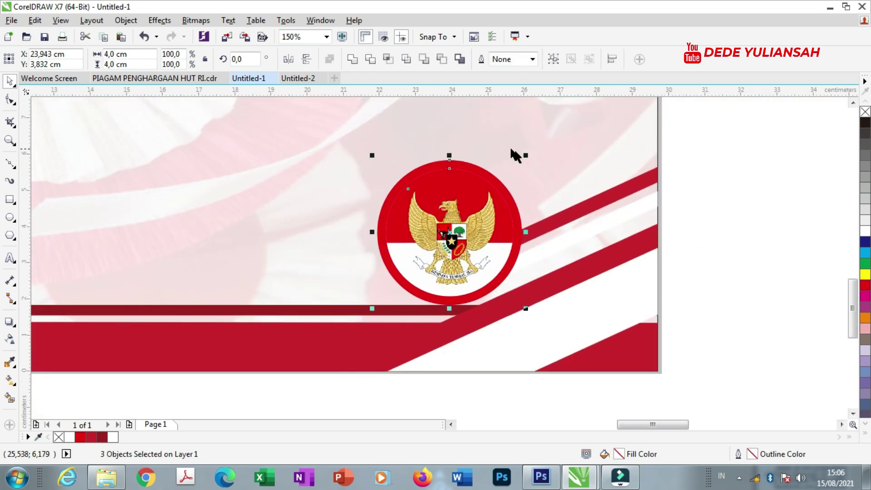
{"action": "left_click_drag", "start_coordinate": [526, 155], "coordinate": [536, 145]}
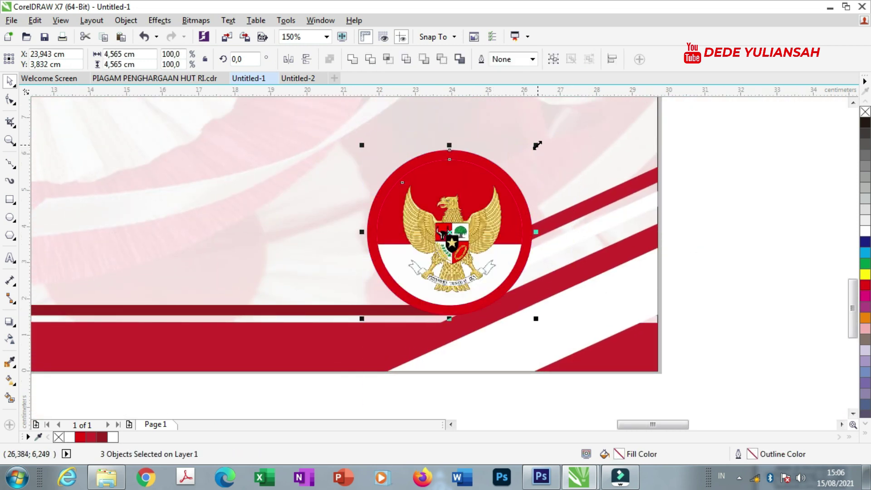
{"action": "left_click_drag", "start_coordinate": [490, 211], "coordinate": [496, 202]}
{"action": "scroll", "coordinate": [542, 224], "scroll_direction": "down", "scroll_amount": 3}
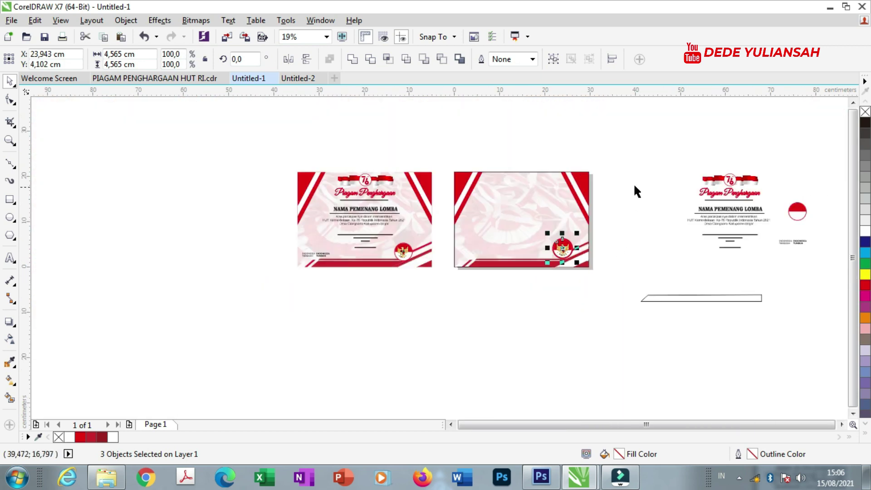
{"action": "left_click", "coordinate": [634, 185]}
Step: Move the 76 flag logo, the Piagam Penghargaan heading and all the certificate text onto the page
{"action": "scroll", "coordinate": [720, 174], "scroll_direction": "up", "scroll_amount": 2}
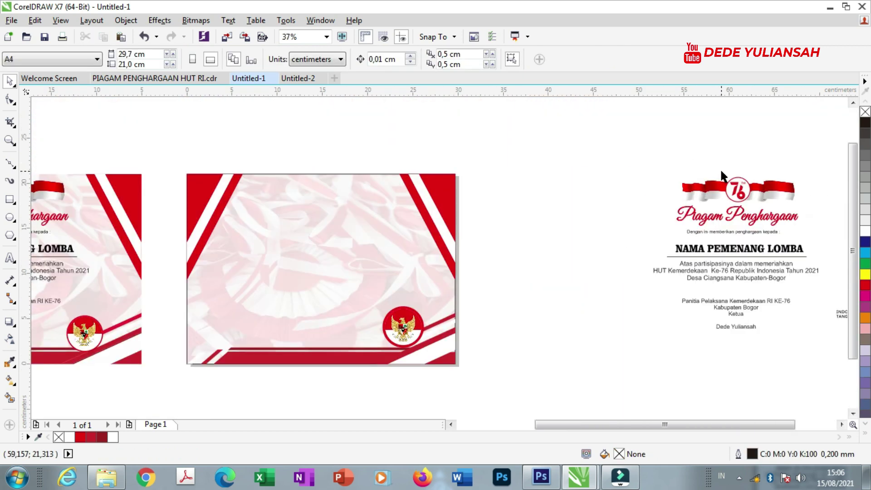
{"action": "left_click_drag", "start_coordinate": [657, 166], "coordinate": [751, 198]}
{"action": "scroll", "coordinate": [749, 203], "scroll_direction": "down", "scroll_amount": 2}
{"action": "left_click_drag", "start_coordinate": [627, 171], "coordinate": [755, 282]}
{"action": "left_click_drag", "start_coordinate": [696, 203], "coordinate": [490, 216]}
{"action": "scroll", "coordinate": [496, 193], "scroll_direction": "up", "scroll_amount": 2}
{"action": "scroll", "coordinate": [502, 193], "scroll_direction": "up", "scroll_amount": 4}
{"action": "scroll", "coordinate": [490, 217], "scroll_direction": "down", "scroll_amount": 4}
{"action": "scroll", "coordinate": [548, 206], "scroll_direction": "down", "scroll_amount": 2}
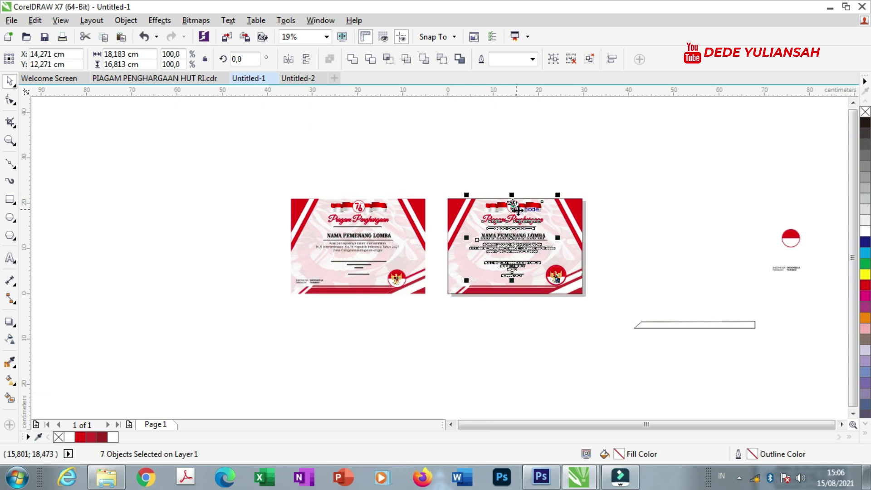
Step: Fine-tune the position of the logo and certificate text, shifting them slightly up and to the right
{"action": "scroll", "coordinate": [518, 210], "scroll_direction": "up", "scroll_amount": 4}
{"action": "left_click_drag", "start_coordinate": [517, 210], "coordinate": [523, 204]}
{"action": "scroll", "coordinate": [523, 204], "scroll_direction": "down", "scroll_amount": 4}
{"action": "left_click", "coordinate": [655, 247]}
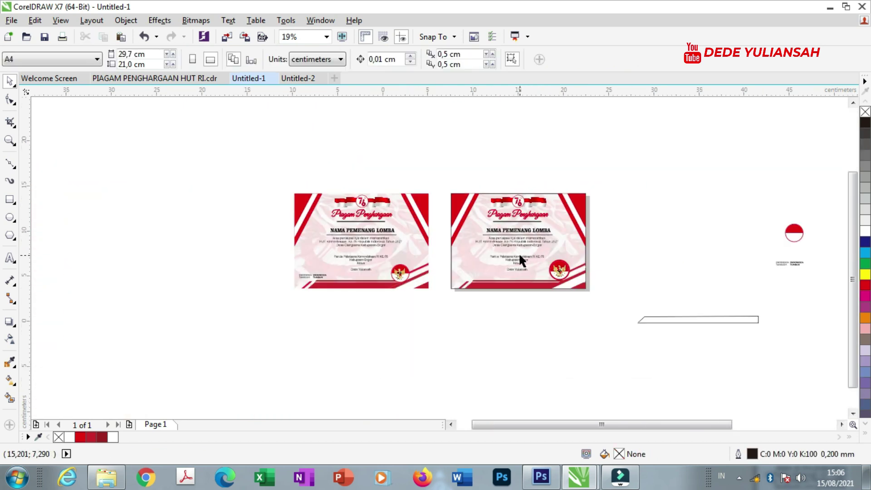
Step: Move the logo, heading, name line and signature text slightly down, leaving out the middle paragraph
{"action": "scroll", "coordinate": [518, 253], "scroll_direction": "up", "scroll_amount": 2}
{"action": "left_click_drag", "start_coordinate": [436, 108], "coordinate": [608, 312]}
{"action": "scroll", "coordinate": [515, 289], "scroll_direction": "up", "scroll_amount": 6}
{"action": "left_click_drag", "start_coordinate": [522, 233], "coordinate": [525, 257]}
{"action": "scroll", "coordinate": [525, 256], "scroll_direction": "down", "scroll_amount": 6}
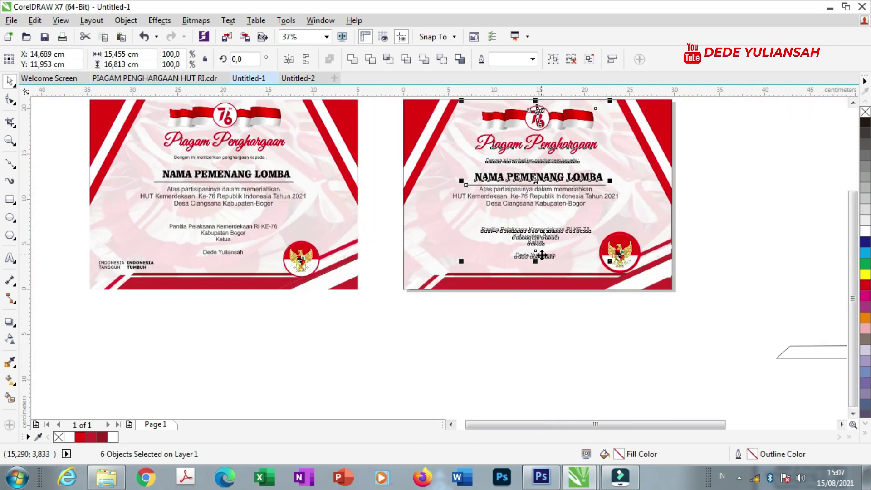
{"action": "scroll", "coordinate": [541, 254], "scroll_direction": "down", "scroll_amount": 2}
{"action": "scroll", "coordinate": [544, 181], "scroll_direction": "up", "scroll_amount": 2}
{"action": "left_click", "coordinate": [729, 177]}
{"action": "scroll", "coordinate": [545, 179], "scroll_direction": "down", "scroll_amount": 2}
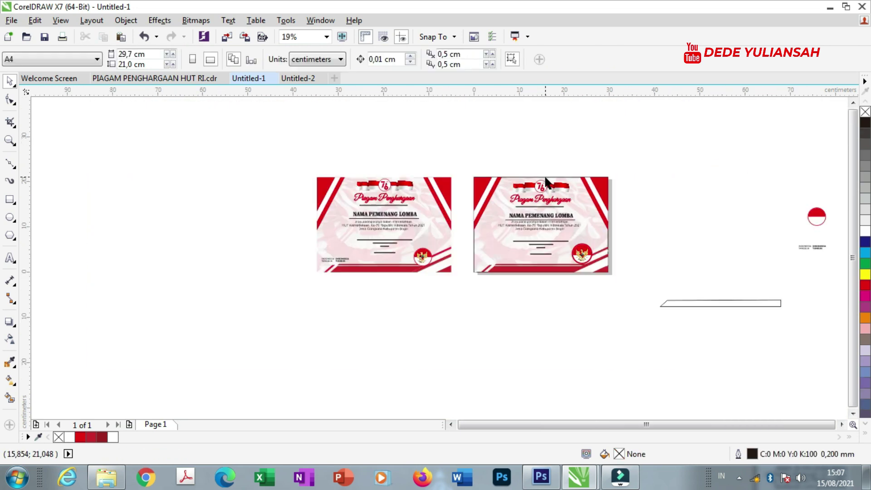
Step: Place the INDONESIA TANGGUH INDONESIA TUMBUH text group above the stripes in the page's lower-left corner
{"action": "left_click", "coordinate": [803, 247]}
{"action": "left_click_drag", "start_coordinate": [807, 247], "coordinate": [481, 266]}
{"action": "scroll", "coordinate": [493, 255], "scroll_direction": "up", "scroll_amount": 4}
{"action": "scroll", "coordinate": [493, 258], "scroll_direction": "up", "scroll_amount": 4}
{"action": "scroll", "coordinate": [480, 267], "scroll_direction": "down", "scroll_amount": 6}
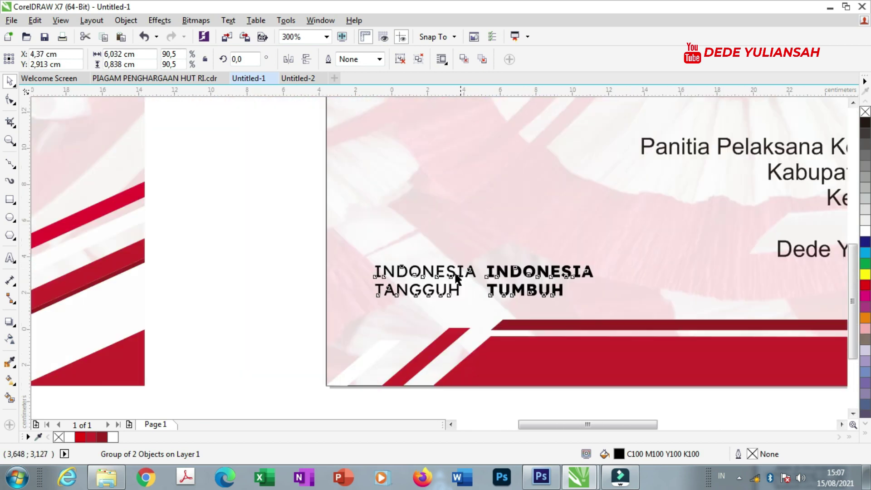
Step: Place the NAMA PEMENANG LOMBA text in the empty area below the page
{"action": "left_click_drag", "start_coordinate": [540, 191], "coordinate": [503, 331]}
{"action": "scroll", "coordinate": [486, 334], "scroll_direction": "up", "scroll_amount": 2}
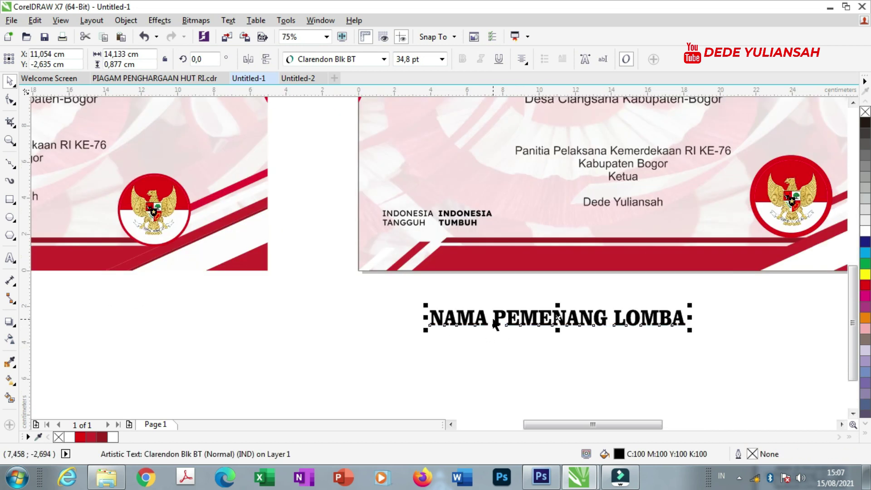
Step: Replace the NAMA PEMENANG LOMBA text below the page with two lines: "SEMOGA DESAIN PIAGAM INI BERMANFAAT" and "DAN TERIMA KASIH"
{"action": "double_click", "coordinate": [485, 319]}
{"action": "key", "text": "ctrl+a"}
{"action": "type", "text": "S"}
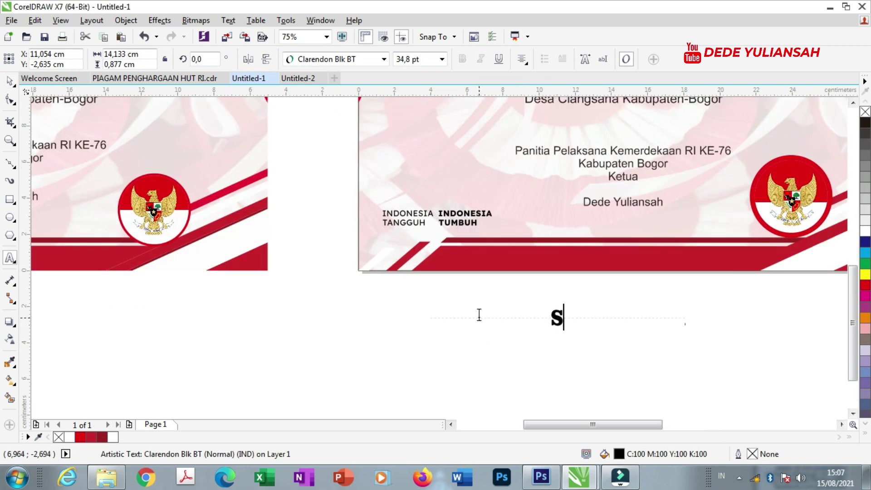
{"action": "type", "text": "EMOGA DI"}
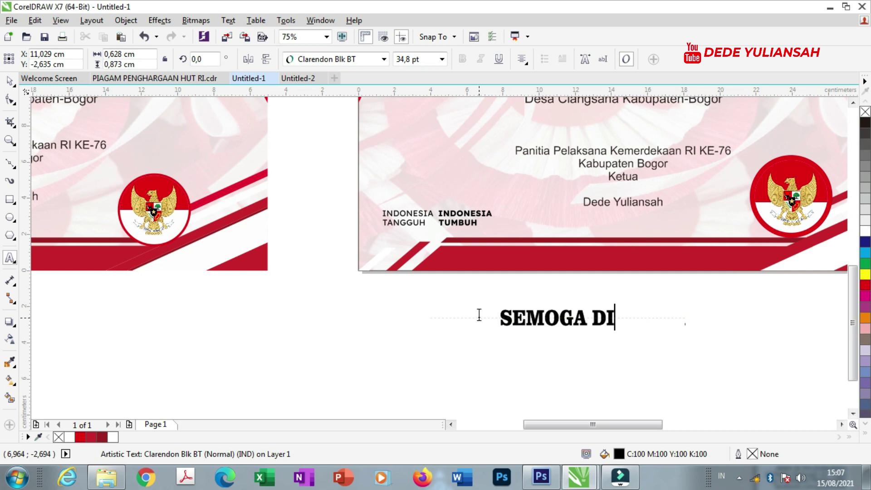
{"action": "key", "text": "BackSpace"}
{"action": "type", "text": "ESAIN"}
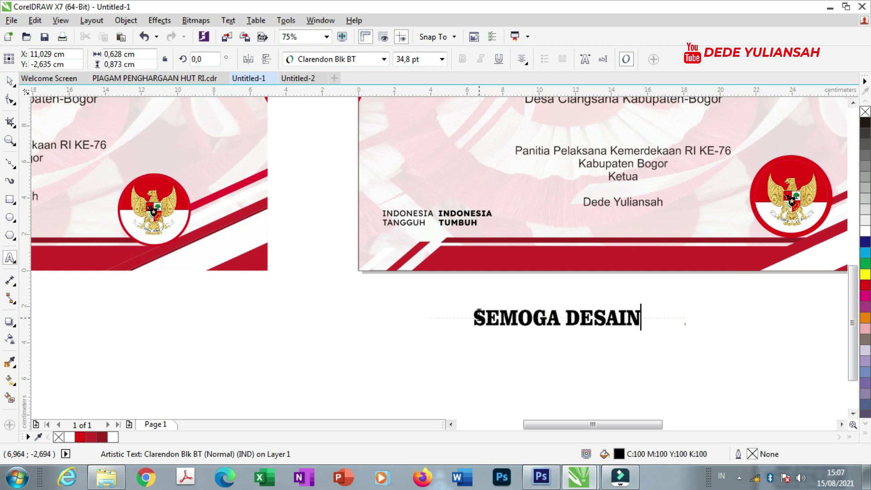
{"action": "type", "text": " PIAGAM"}
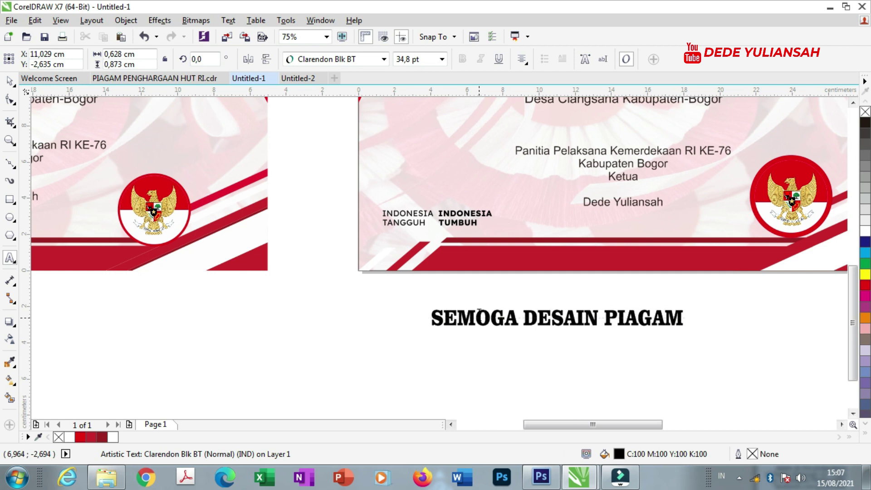
{"action": "type", "text": " INI BERMA"}
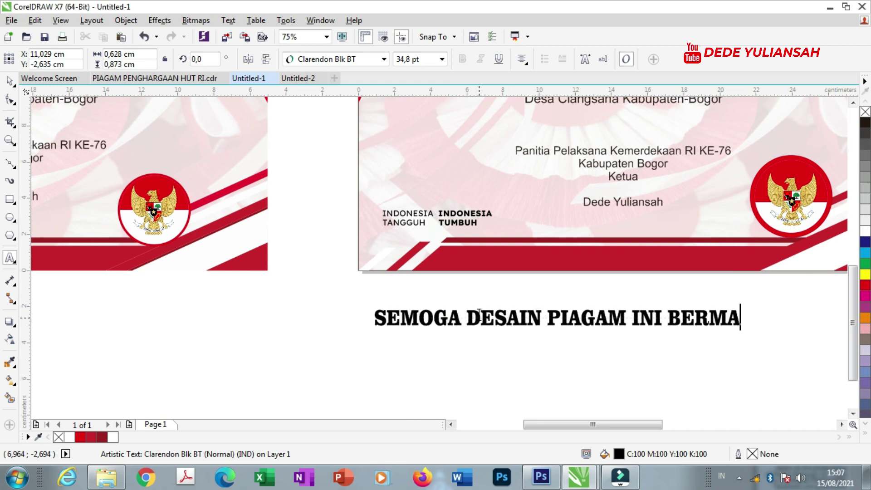
{"action": "type", "text": "NFAAT"}
{"action": "key", "text": "Return"}
{"action": "type", "text": "DAN"}
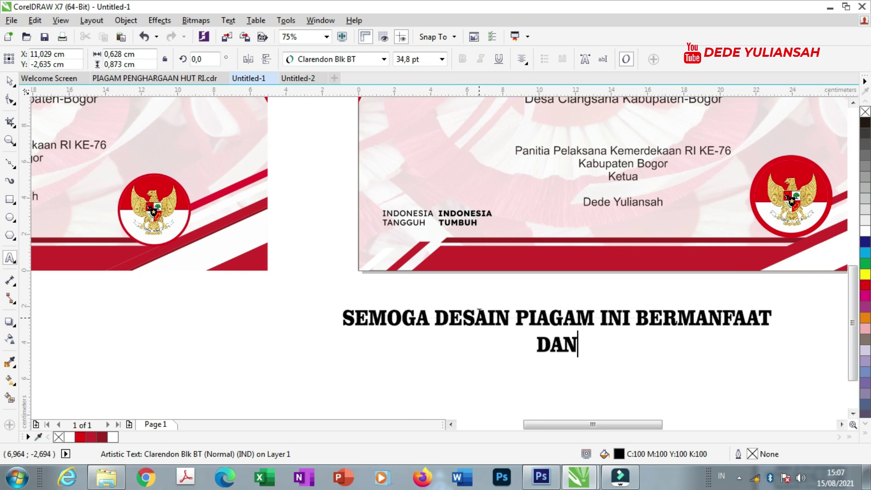
{"action": "type", "text": " TERIMA KASIH"}
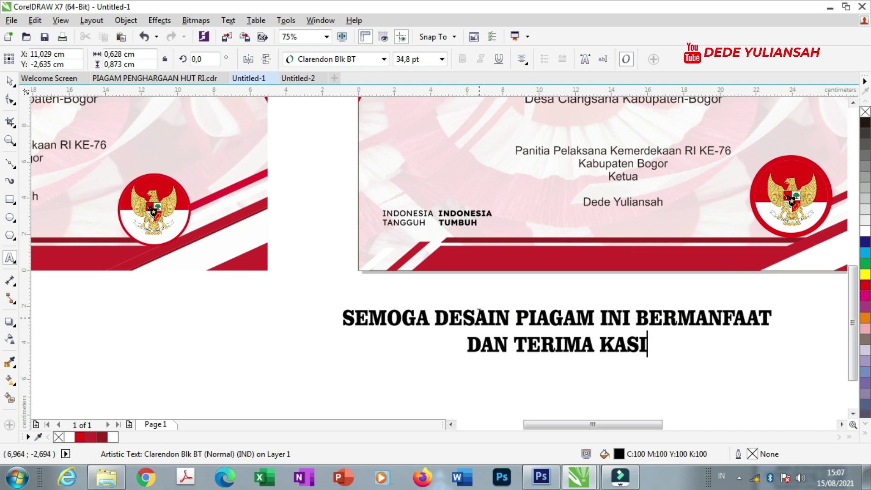